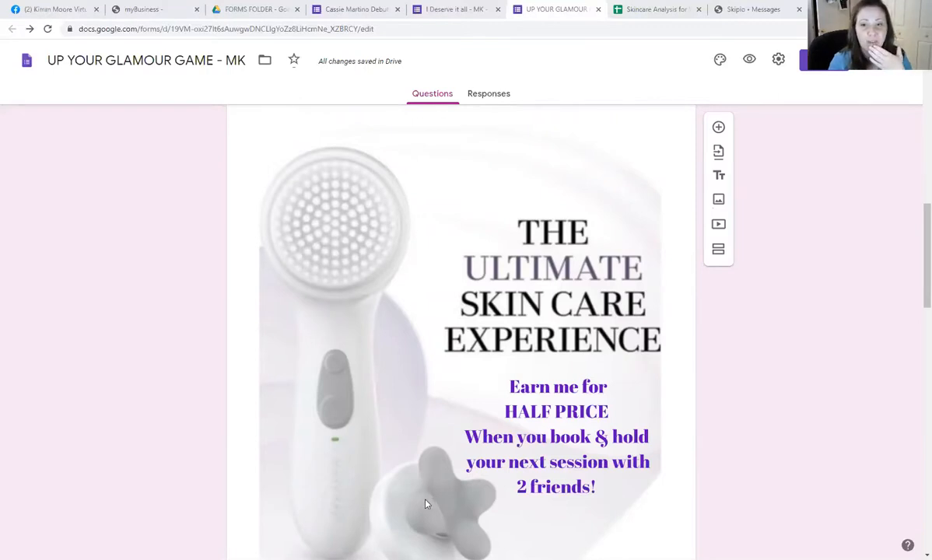
Review the form's contact, follow-up, product, appointment, referral, business-interest and feedback questions through to the end.
scroll(426, 498, "down", 3)
scroll(426, 506, "down", 4)
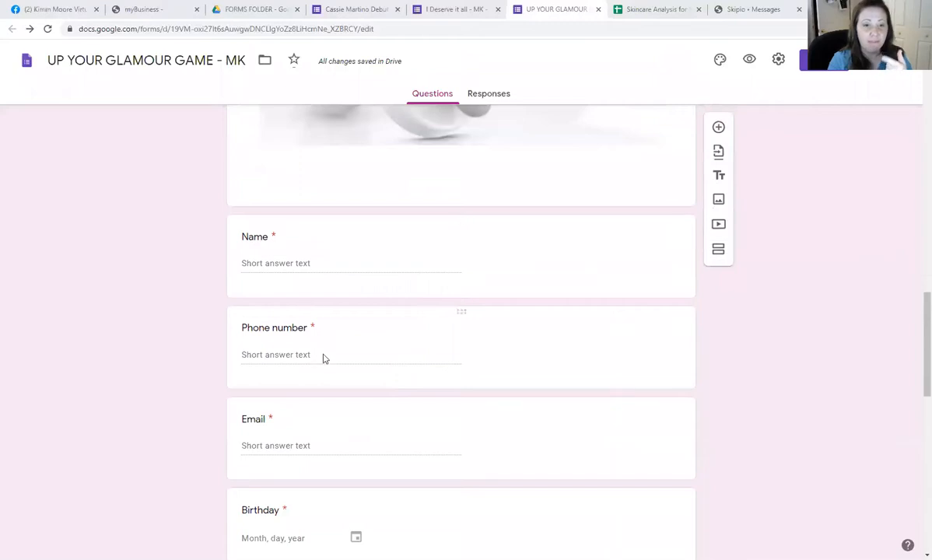
scroll(314, 440, "down", 2)
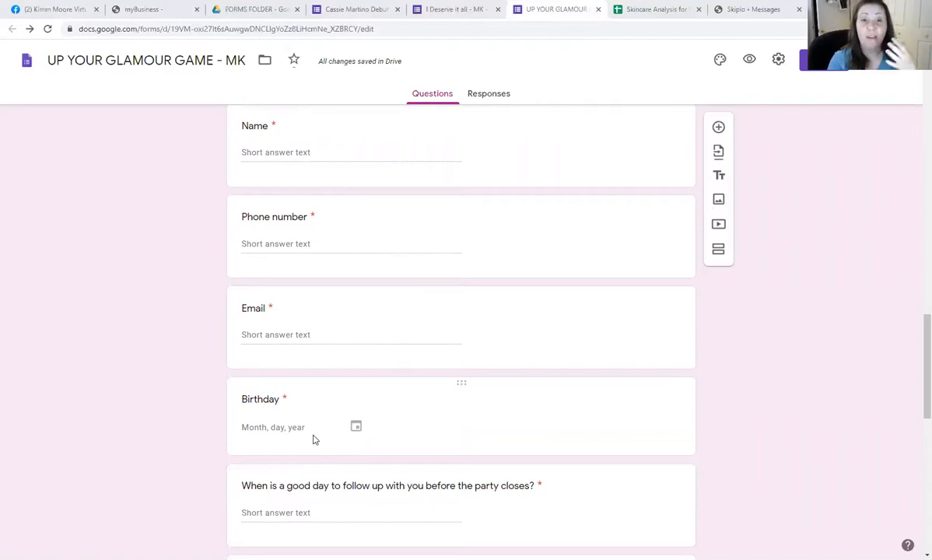
scroll(313, 440, "down", 3)
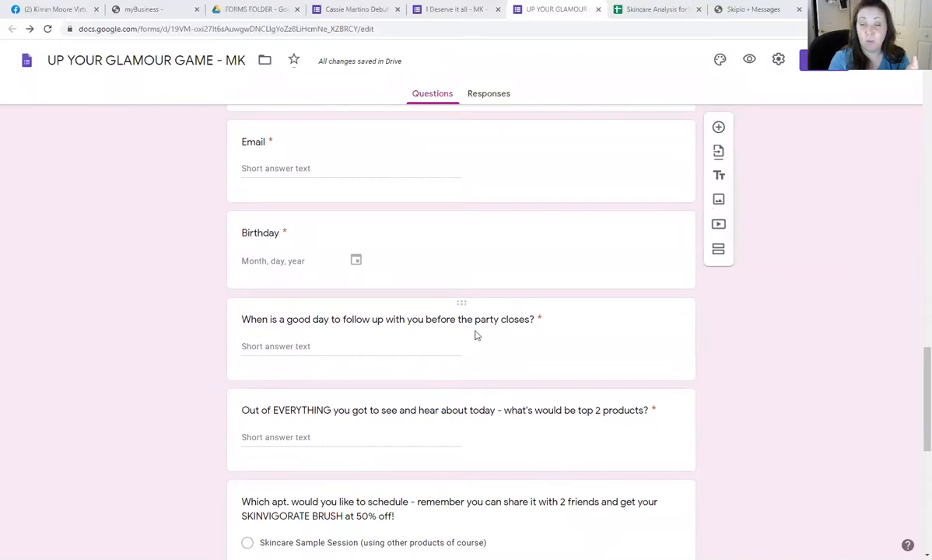
scroll(477, 338, "down", 1)
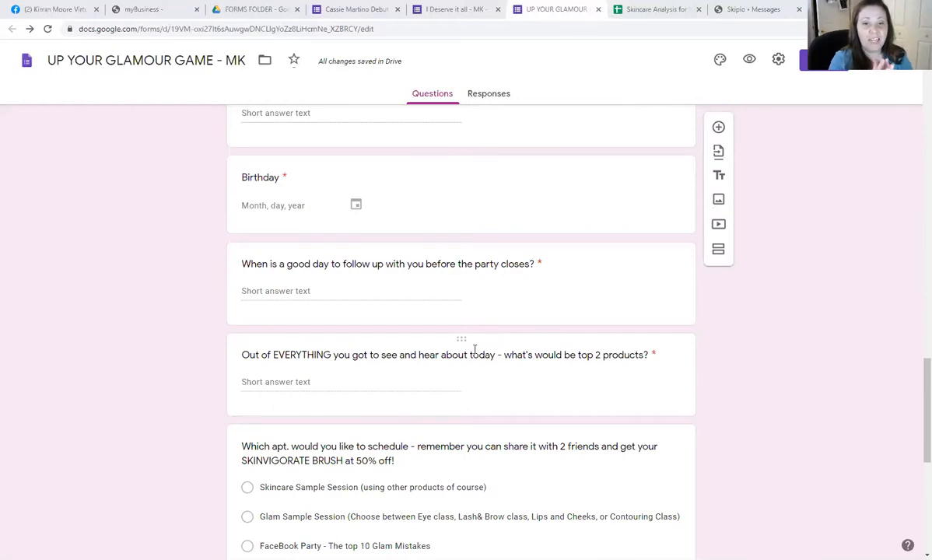
scroll(475, 349, "down", 2)
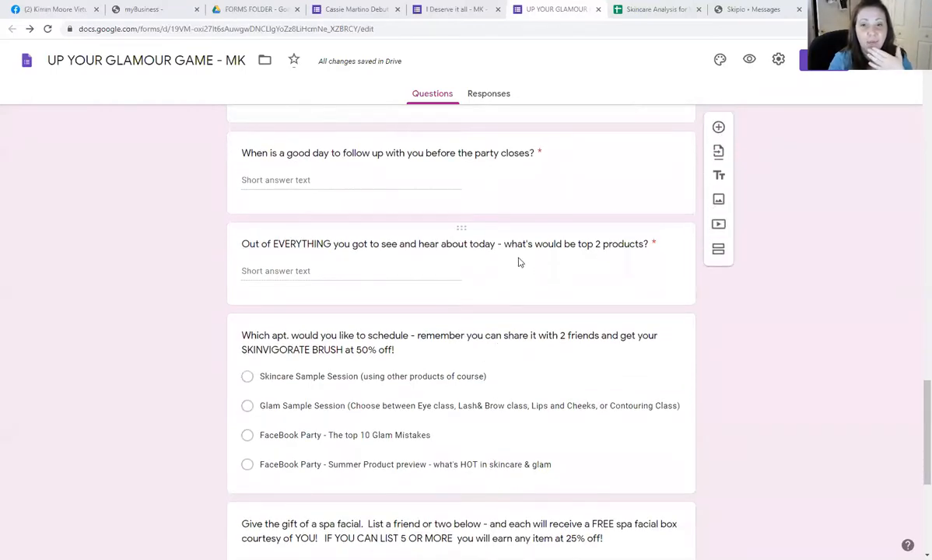
scroll(519, 261, "down", 2)
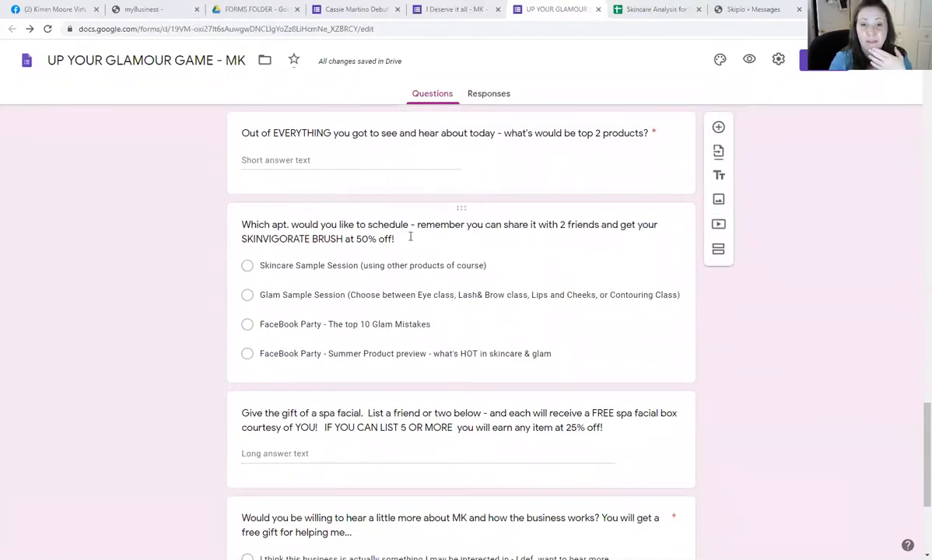
scroll(343, 349, "down", 1)
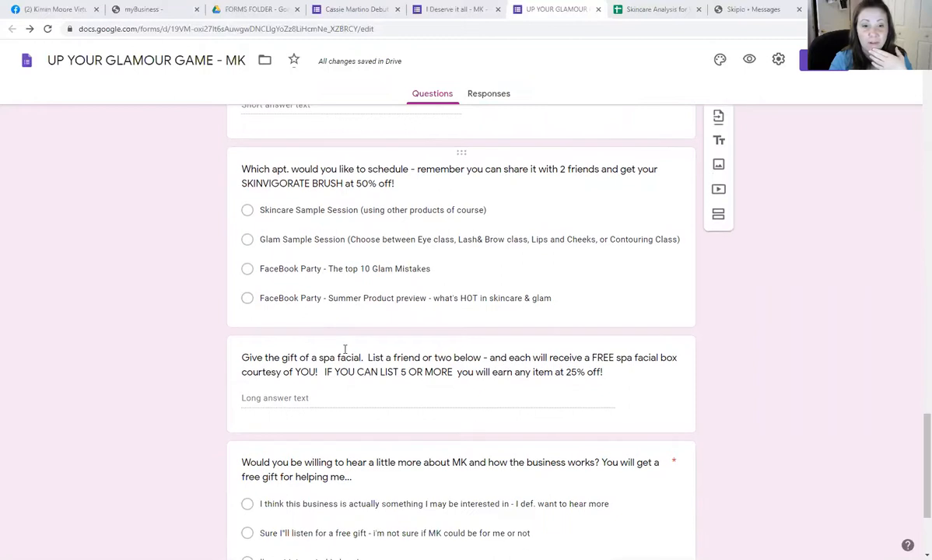
scroll(339, 314, "down", 2)
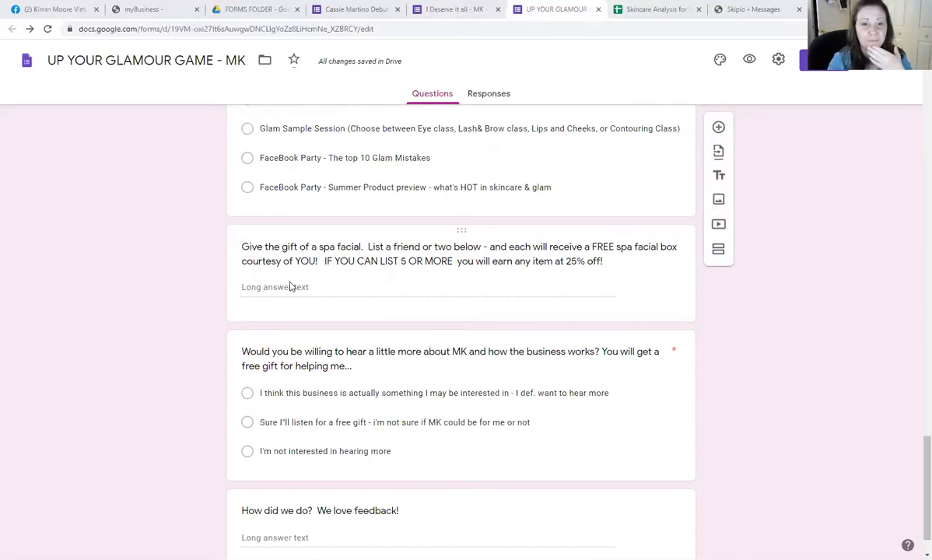
scroll(289, 287, "down", 1)
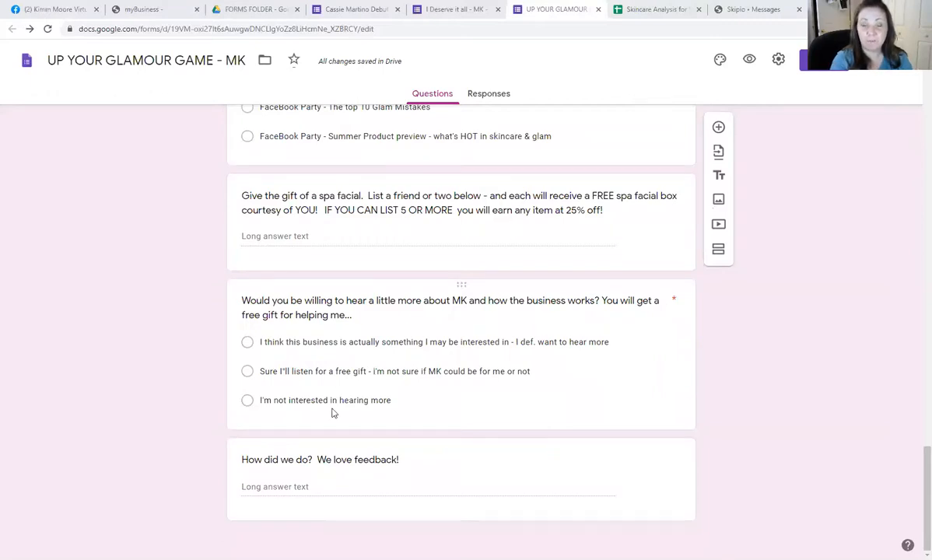
Link the responses of the UP YOUR GLAMOUR GAME - MK form to a new spreadsheet.
scroll(333, 408, "up", 12)
scroll(338, 403, "up", 10)
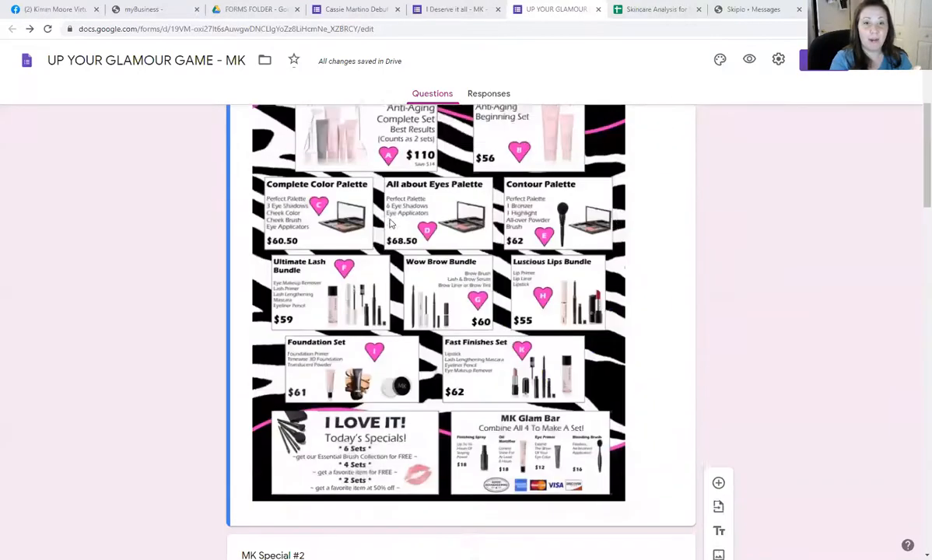
left_click(482, 98)
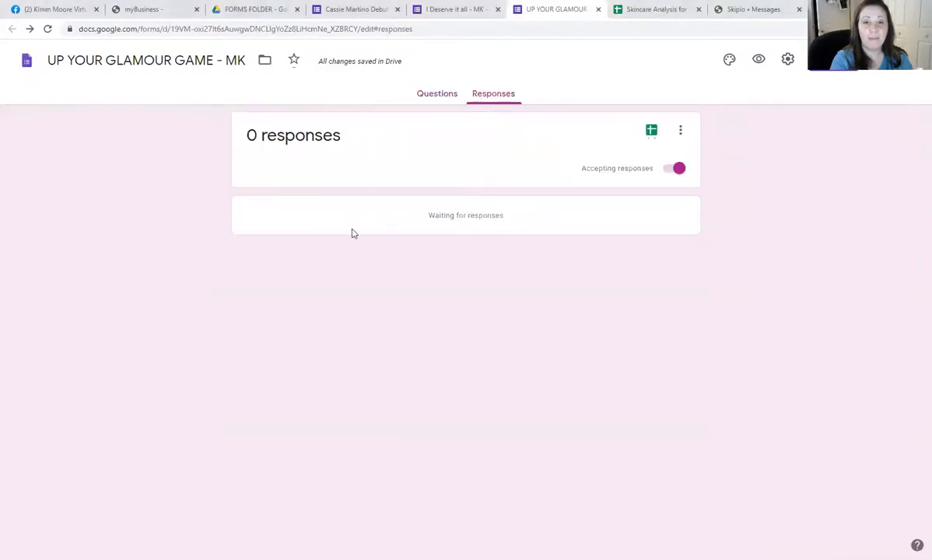
left_click(651, 134)
left_click(607, 210)
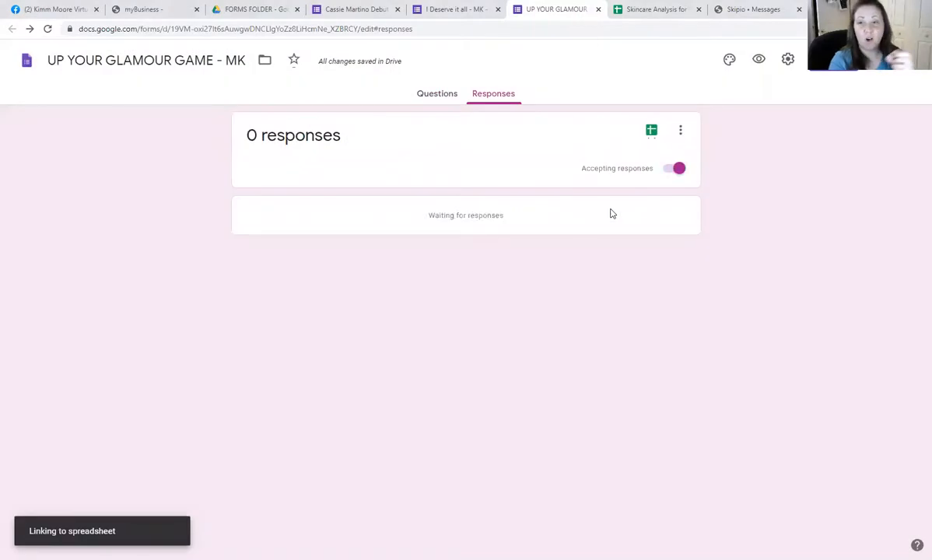
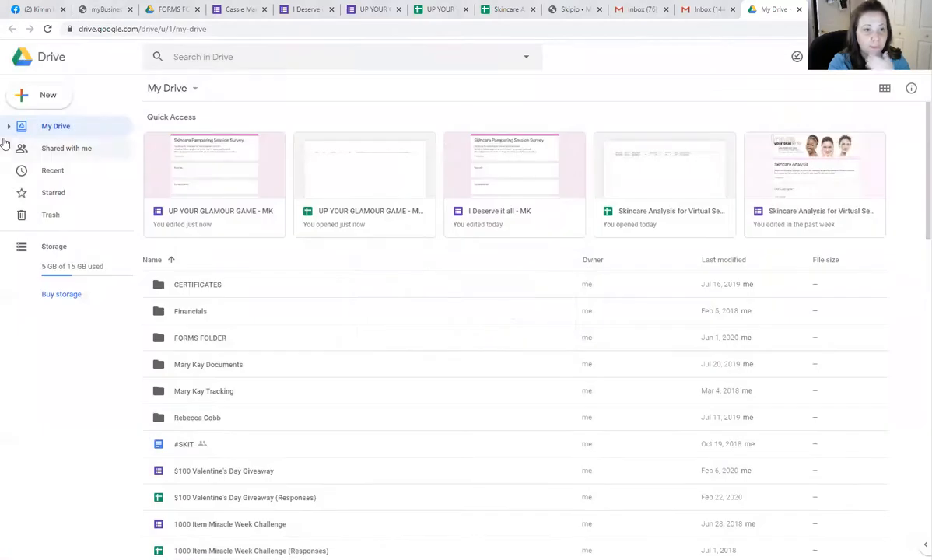
Create a new blank Google Form from My Drive.
left_click(33, 94)
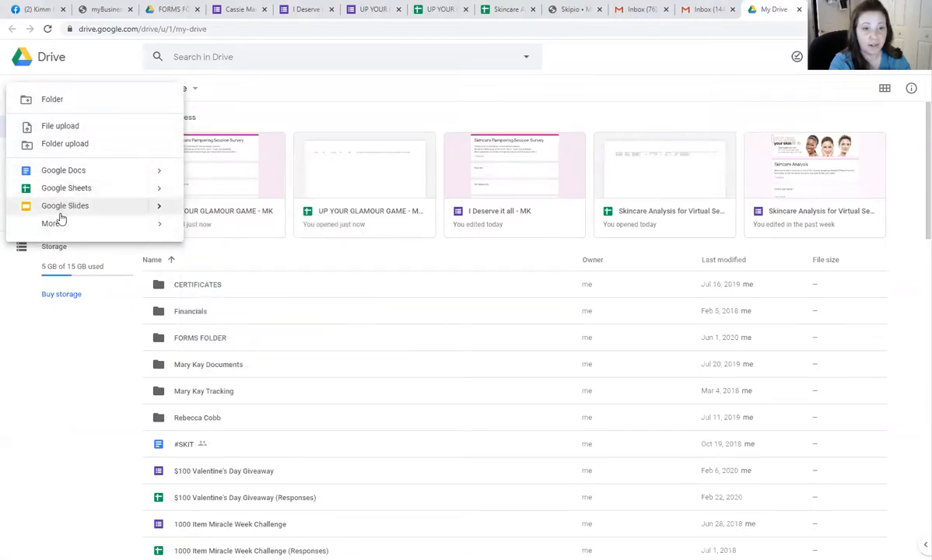
mouse_move(49, 225)
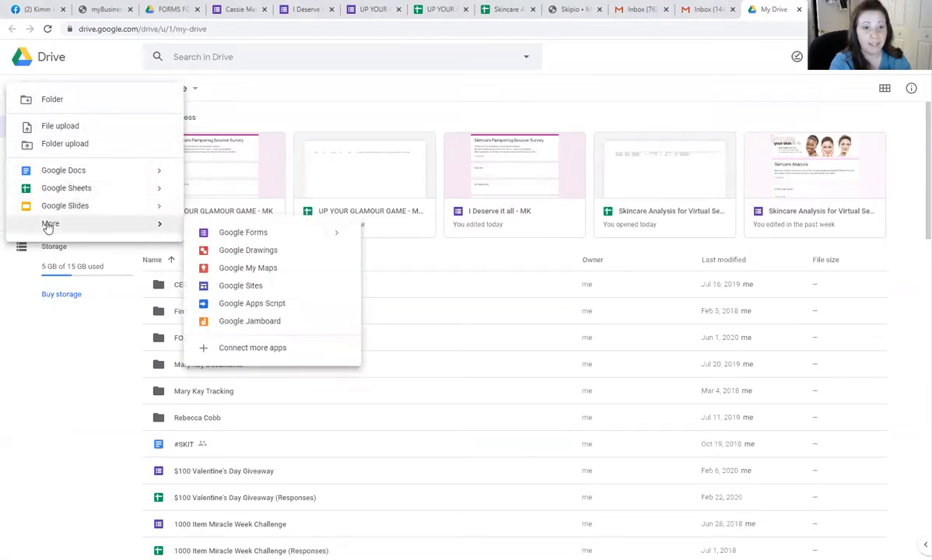
left_click(224, 235)
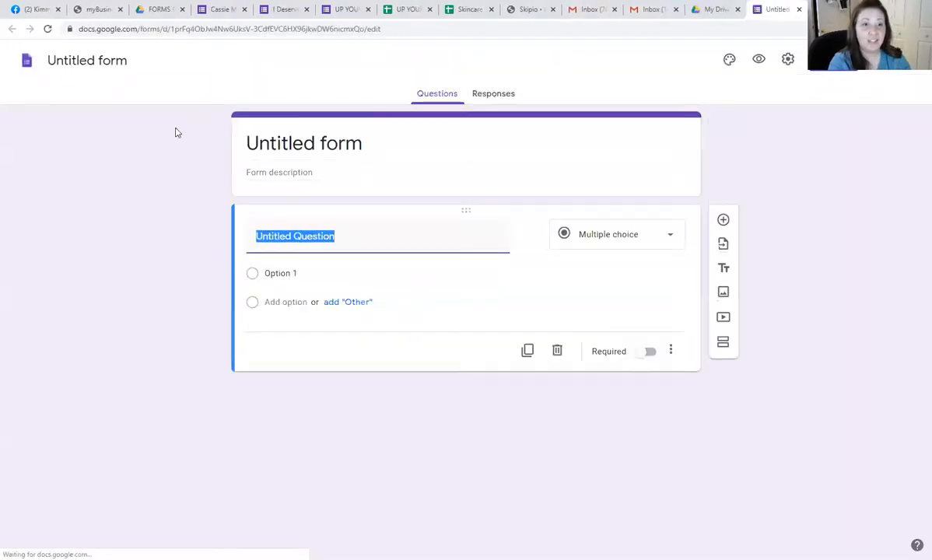
Rename the untitled form as EXAMPLE FORM.
left_click(66, 62)
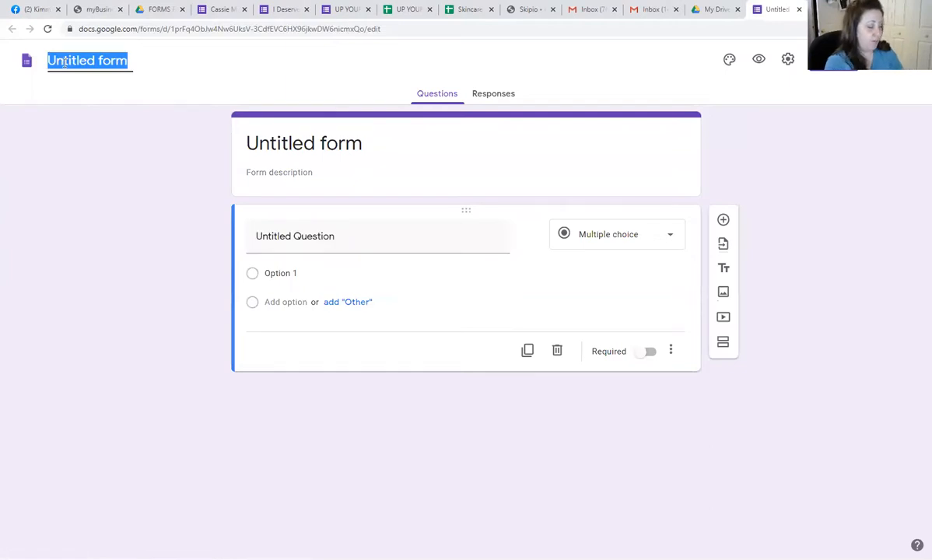
type("ex")
key("BackSpace")
key("BackSpace")
type("EXAMPLE FORM")
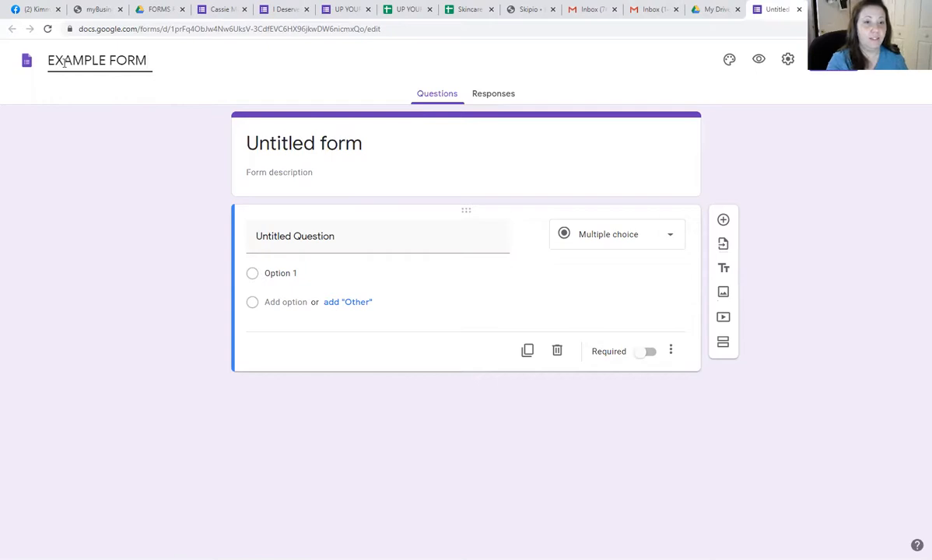
left_click(116, 149)
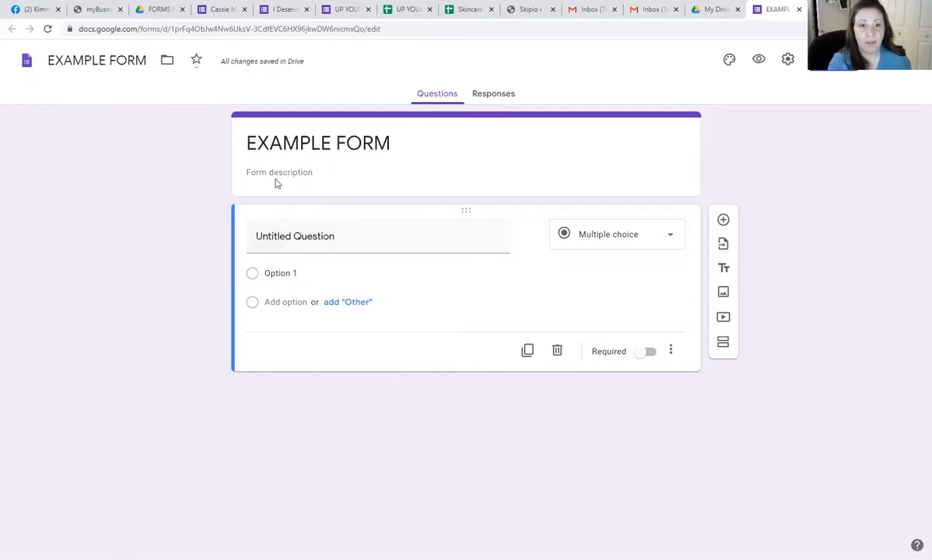
Enter WELCOME PARAGRAPH as the form description.
left_click(277, 173)
type("WEL")
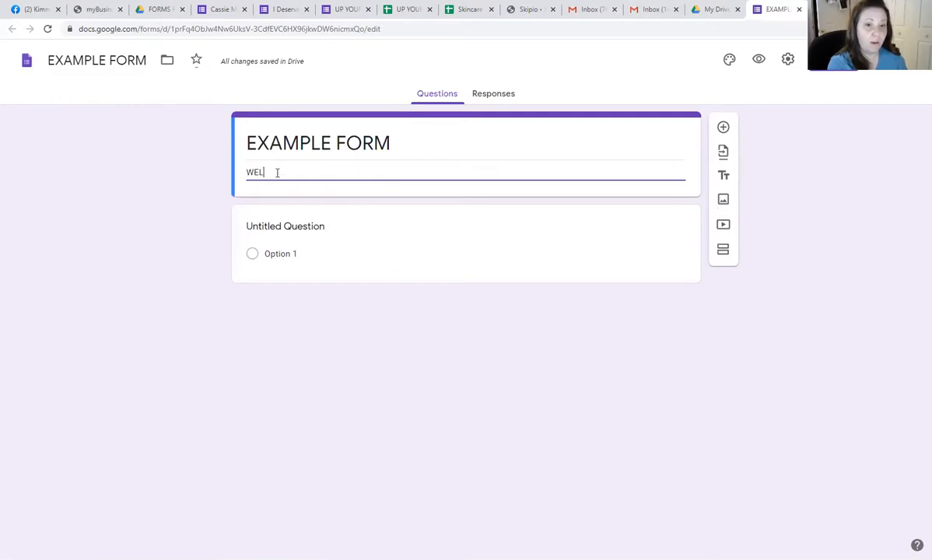
type("COME PARAGRAPH")
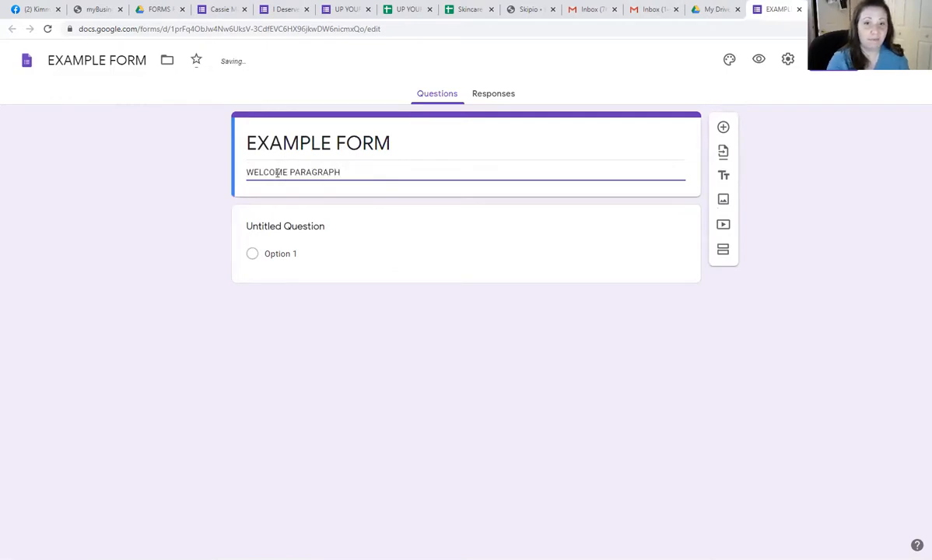
left_click(169, 224)
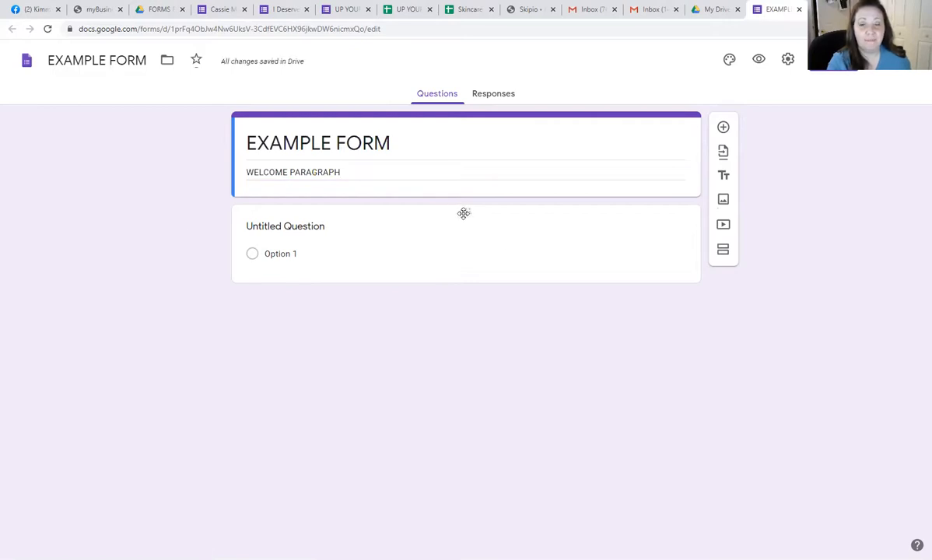
Try the Checkboxes, Paragraph and Dropdown answer types in turn on the untitled question.
left_click(308, 235)
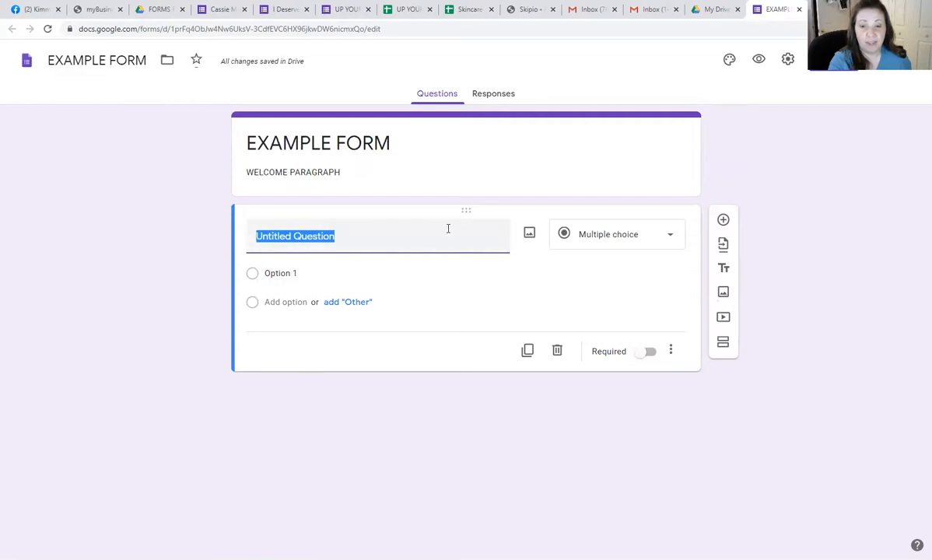
left_click(587, 242)
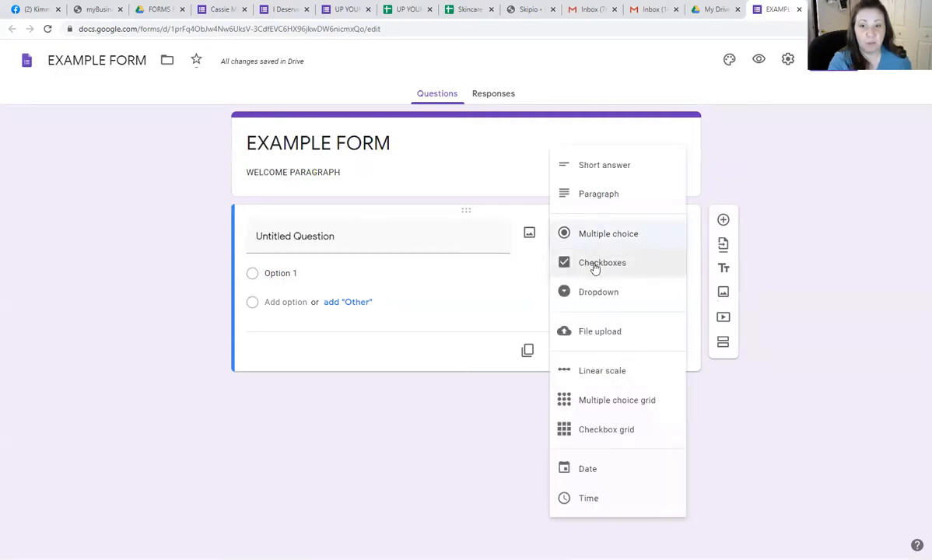
left_click(593, 265)
left_click(601, 247)
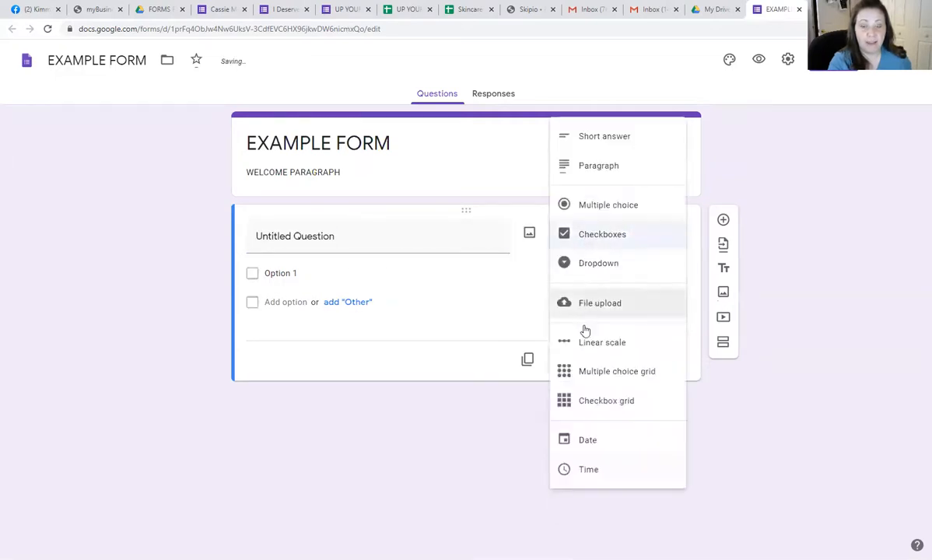
left_click(601, 167)
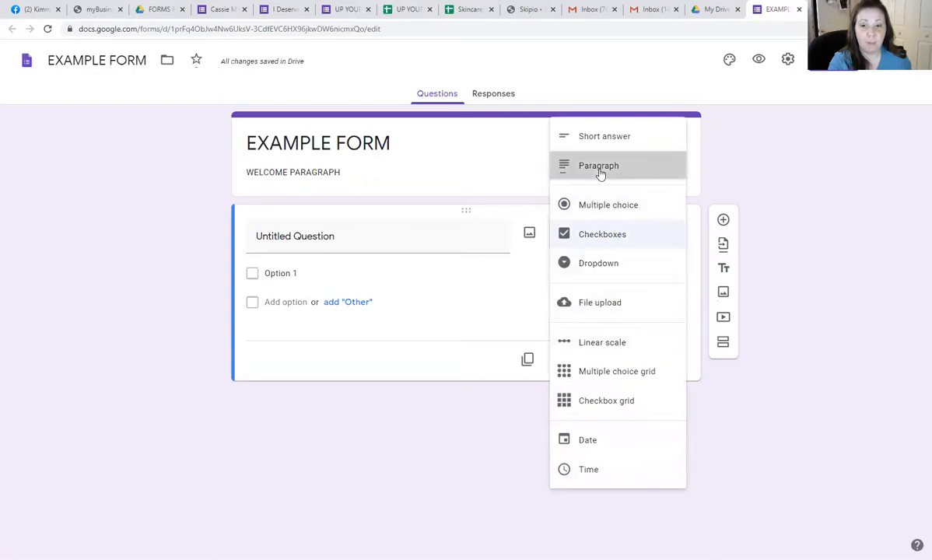
left_click(599, 226)
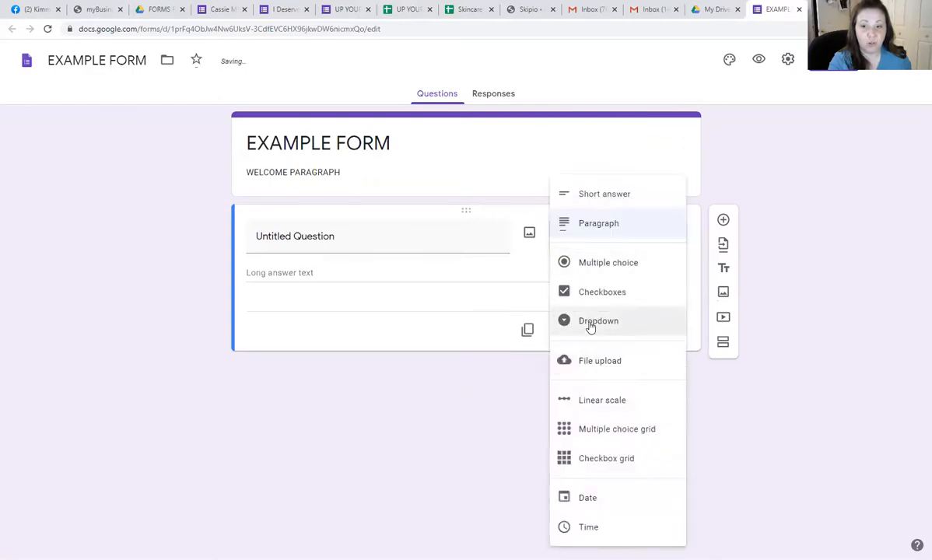
left_click(589, 331)
Set the untitled question's answer type to Date.
left_click(587, 237)
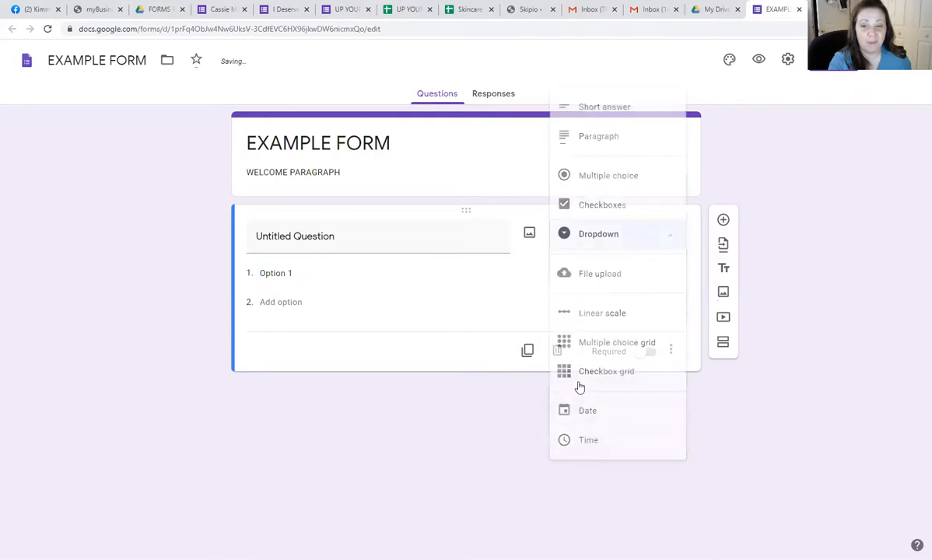
left_click(579, 424)
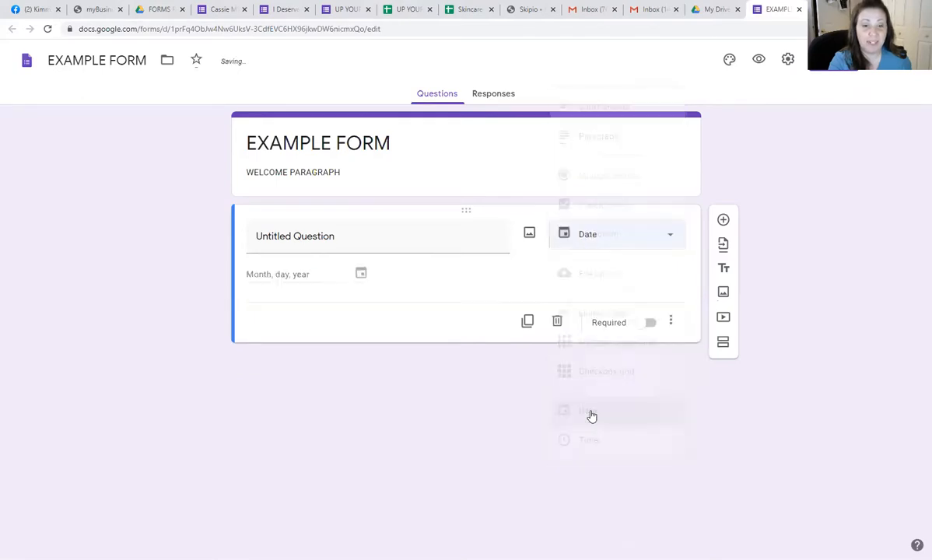
left_click(589, 231)
left_click(458, 435)
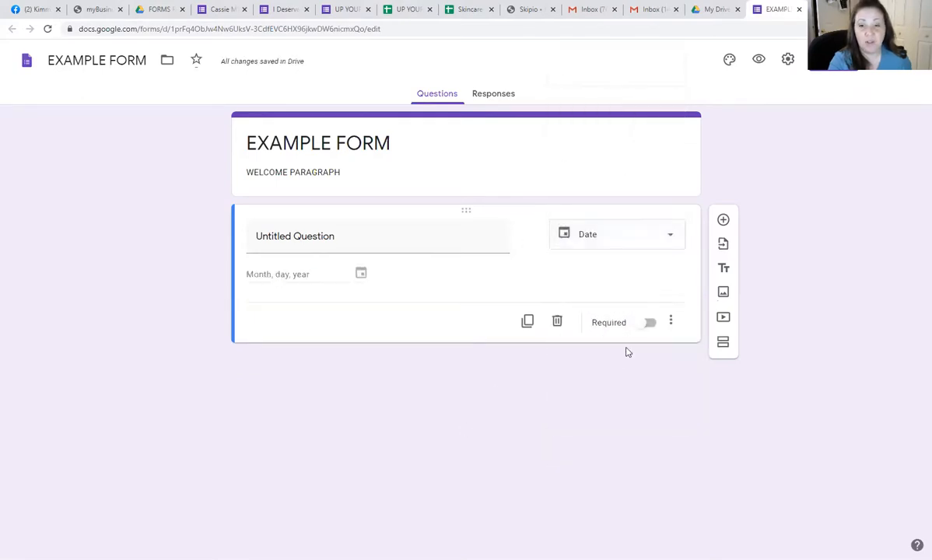
Duplicate the date question twice, and delete the last copy.
left_click(528, 325)
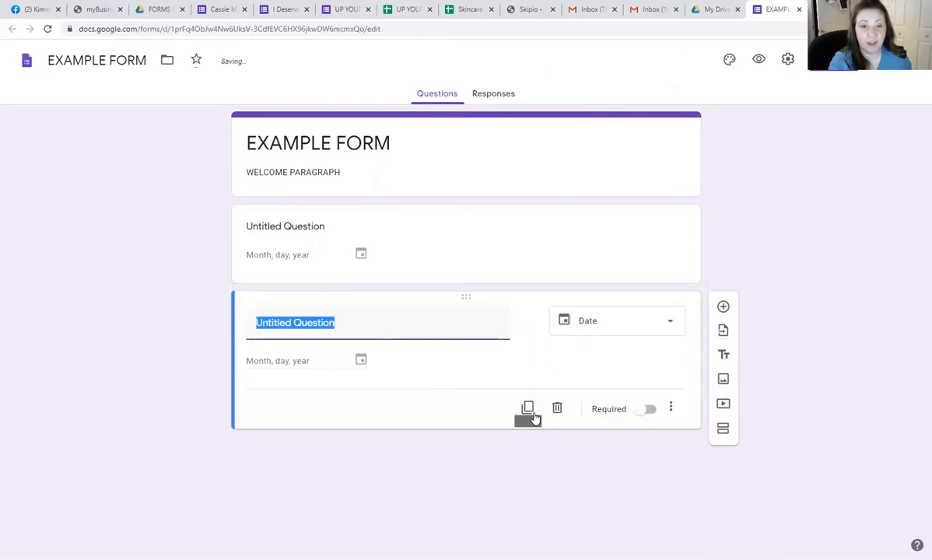
left_click(528, 409)
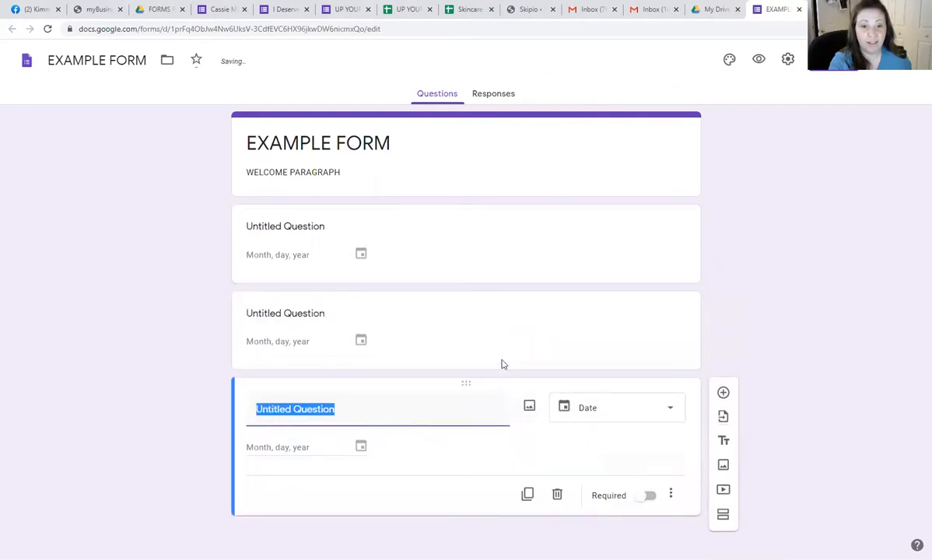
left_click(557, 494)
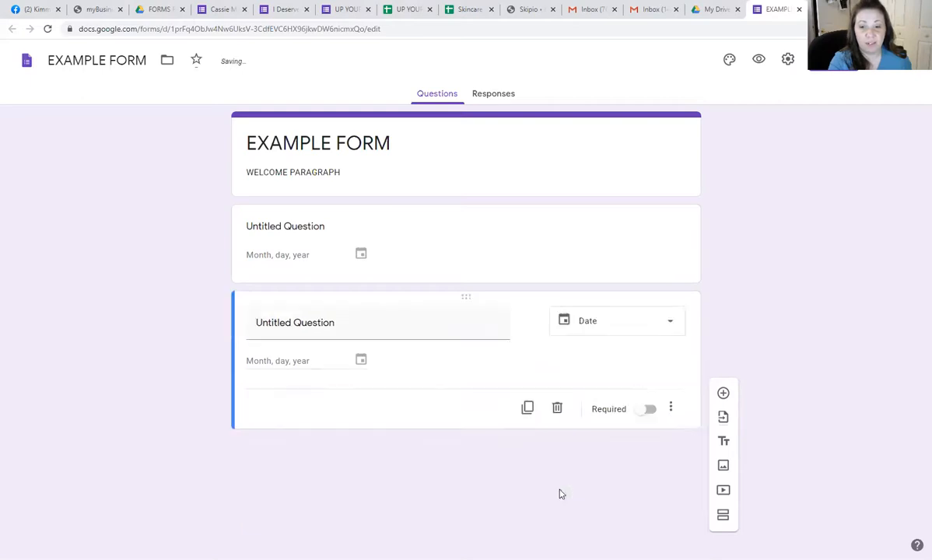
Try the Required setting on the second date question, switching it on and off again.
left_click(648, 410)
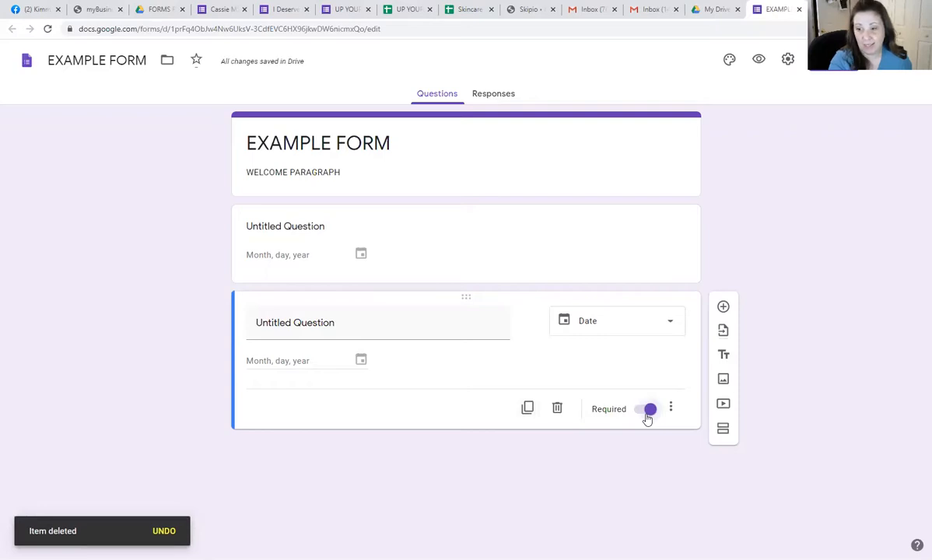
left_click(650, 410)
left_click(639, 414)
left_click(650, 409)
Check the second date question's extra display options, and add a new multiple-choice question below it.
left_click(671, 408)
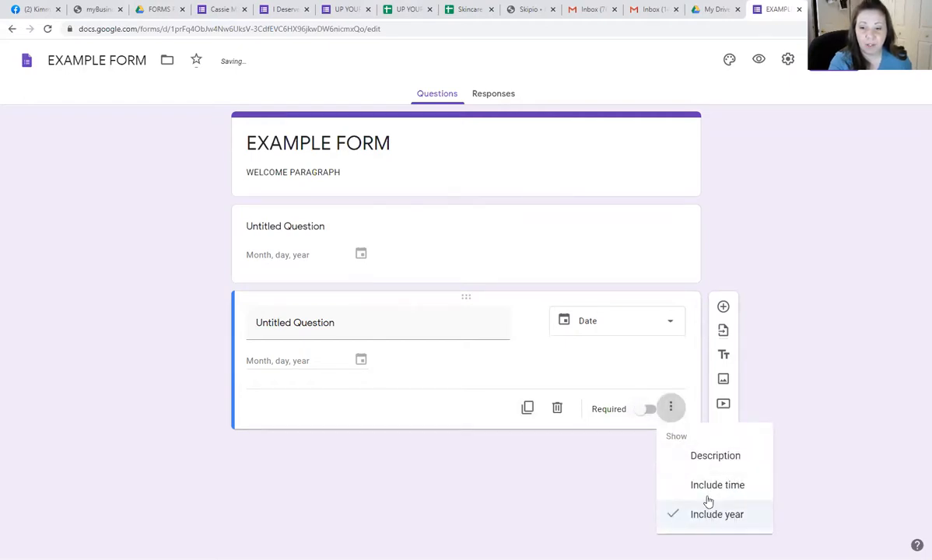
left_click(544, 484)
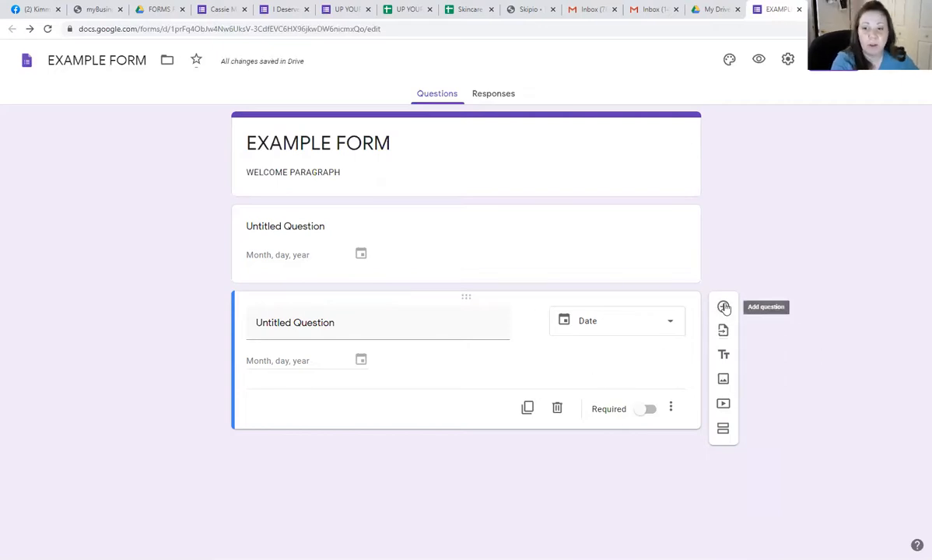
left_click(723, 307)
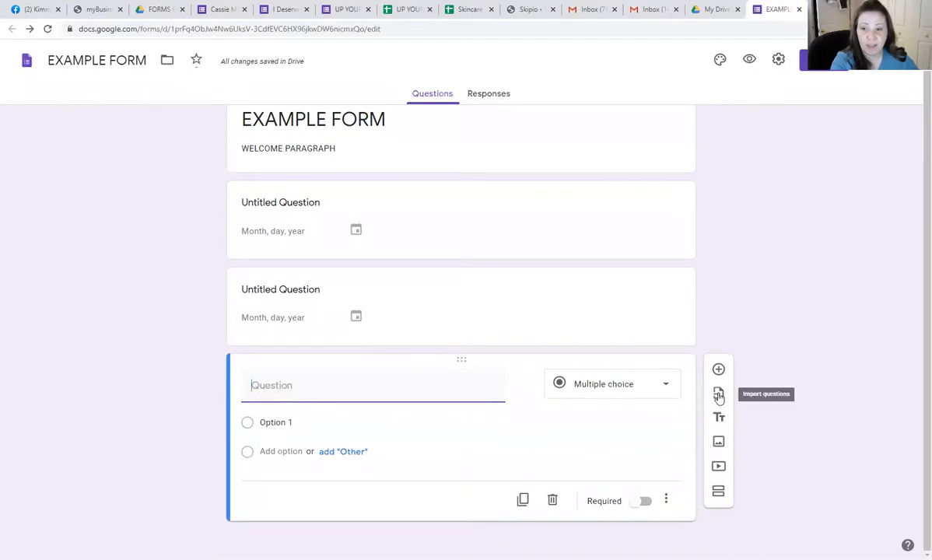
Insert the "I Deserve It All specials" image into the form, uploading it from the New folder inside PICS.
left_click(718, 444)
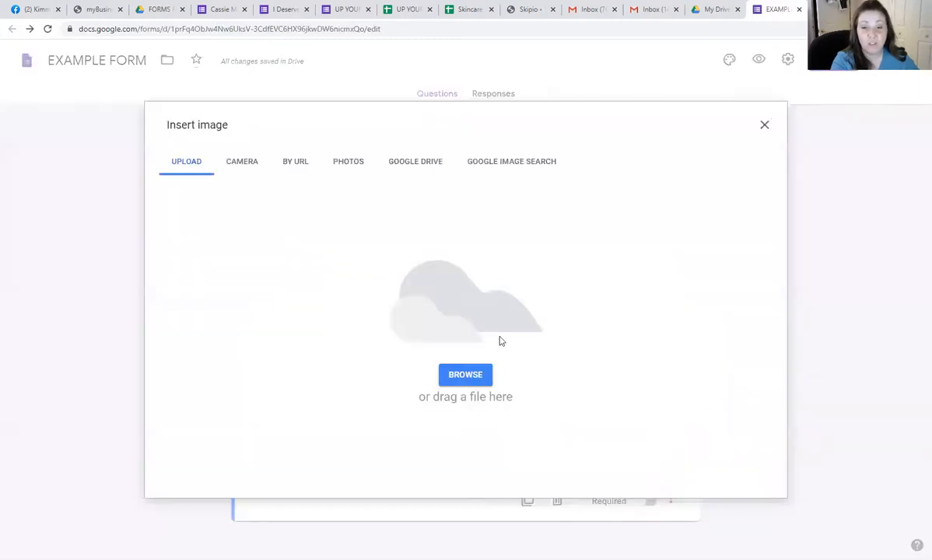
left_click(465, 375)
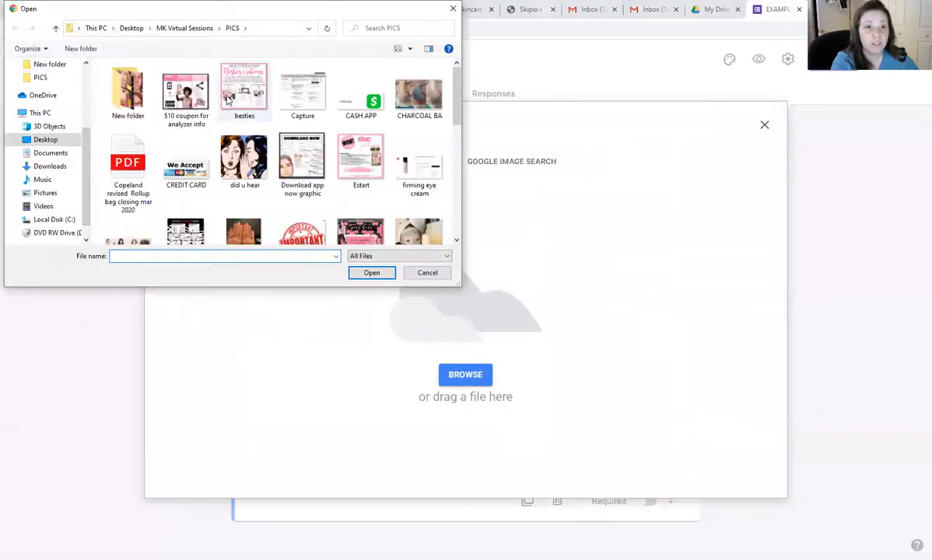
double_click(127, 92)
left_click(120, 162)
left_click(372, 272)
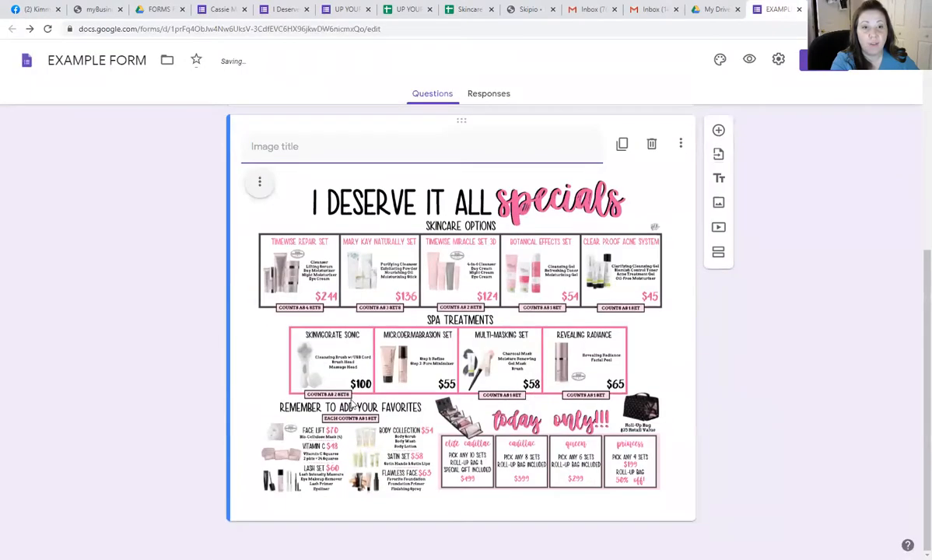
Title the inserted specials image INFORMATION.
left_click(255, 154)
type("INFORMATION")
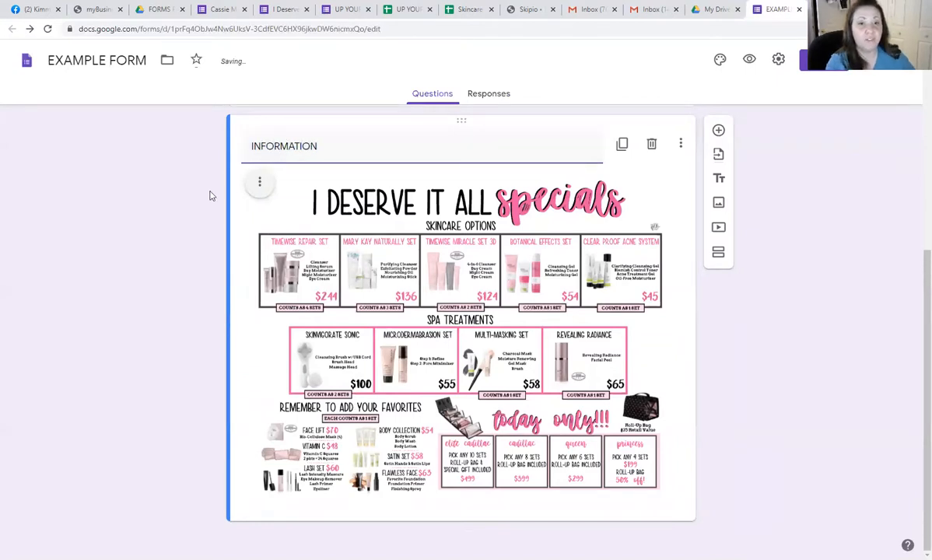
left_click(300, 306)
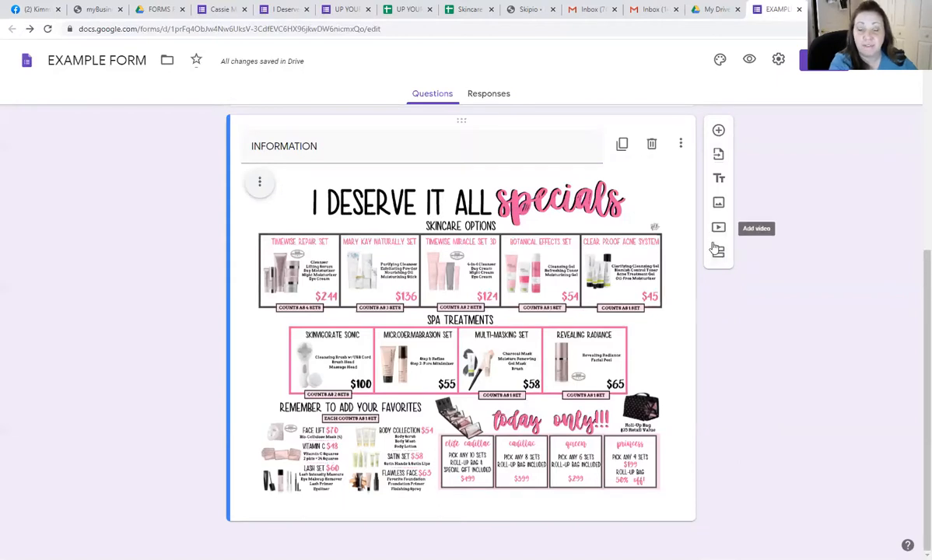
Preview the form as a respondent, look through its questions and image, and return to the form editor.
scroll(704, 343, "up", 6)
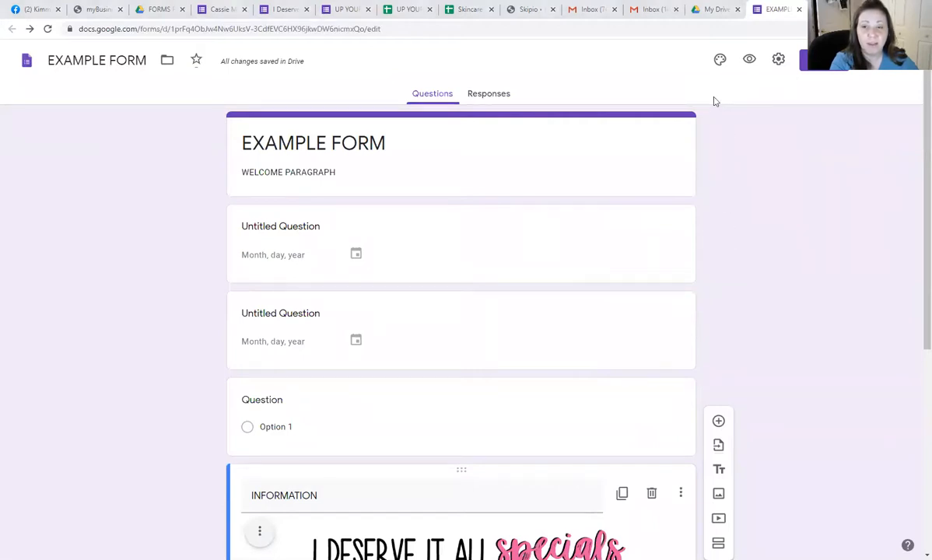
left_click(779, 59)
left_click(689, 170)
left_click(749, 59)
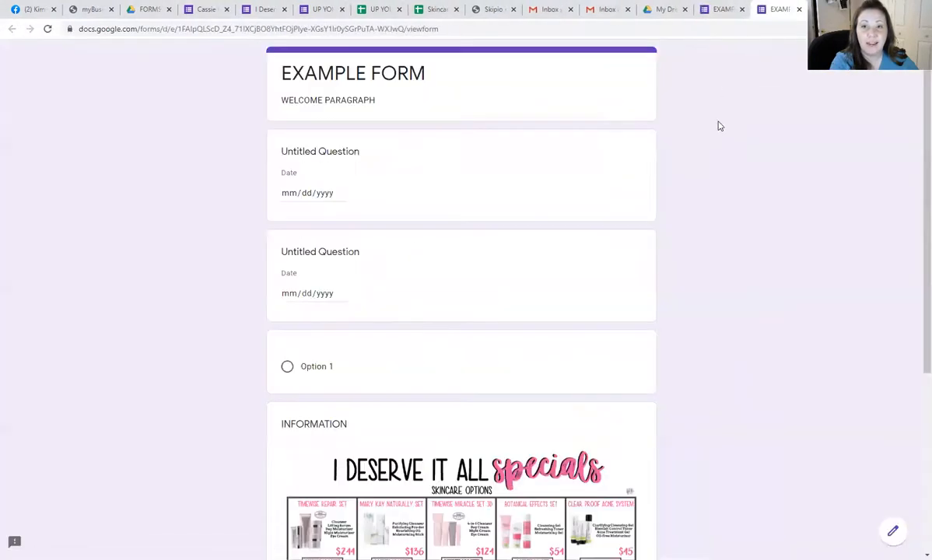
scroll(701, 207, "down", 4)
scroll(701, 210, "up", 4)
left_click(725, 10)
Try the red and the deep orange theme colours on the form.
left_click(720, 61)
left_click(763, 250)
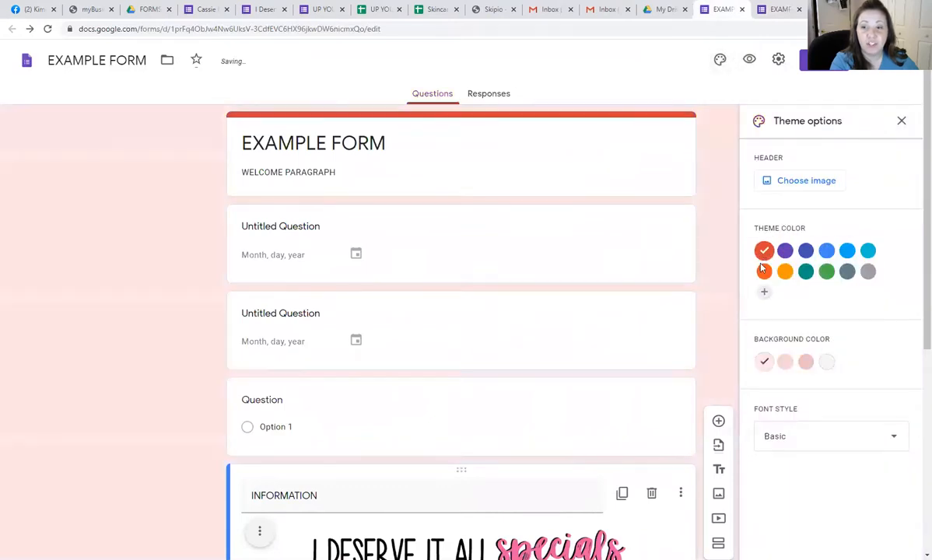
left_click(764, 271)
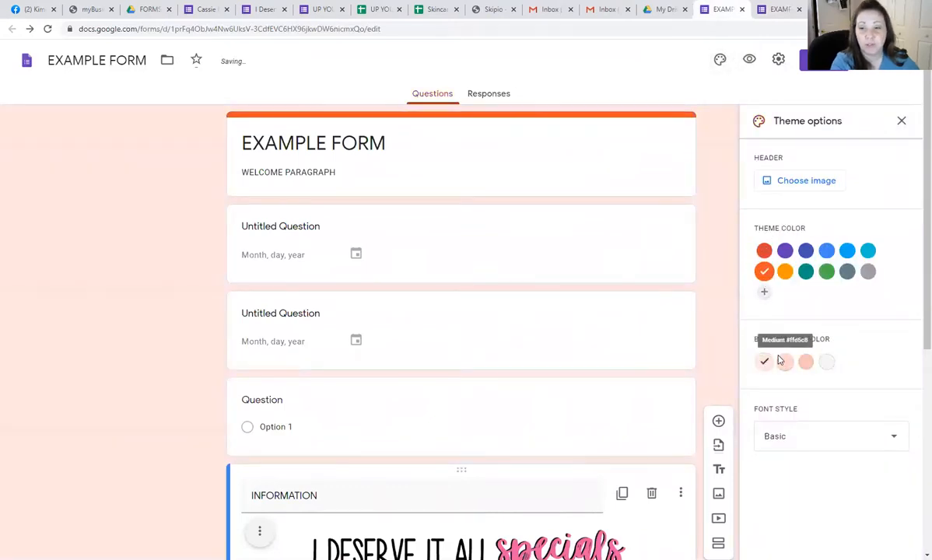
Add the colourful candy picture from the Work and School themes as the header, and set the font style to Playful.
left_click(799, 182)
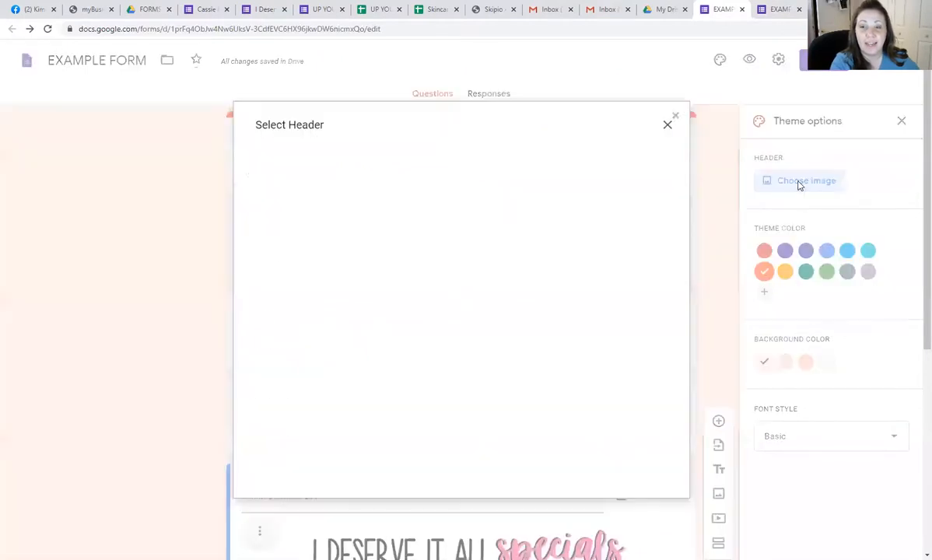
left_click(416, 256)
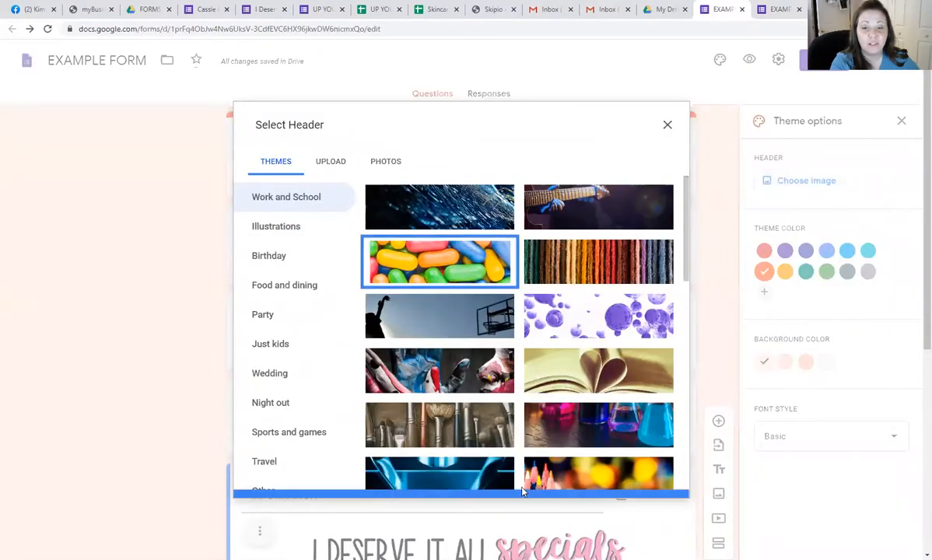
left_click(659, 484)
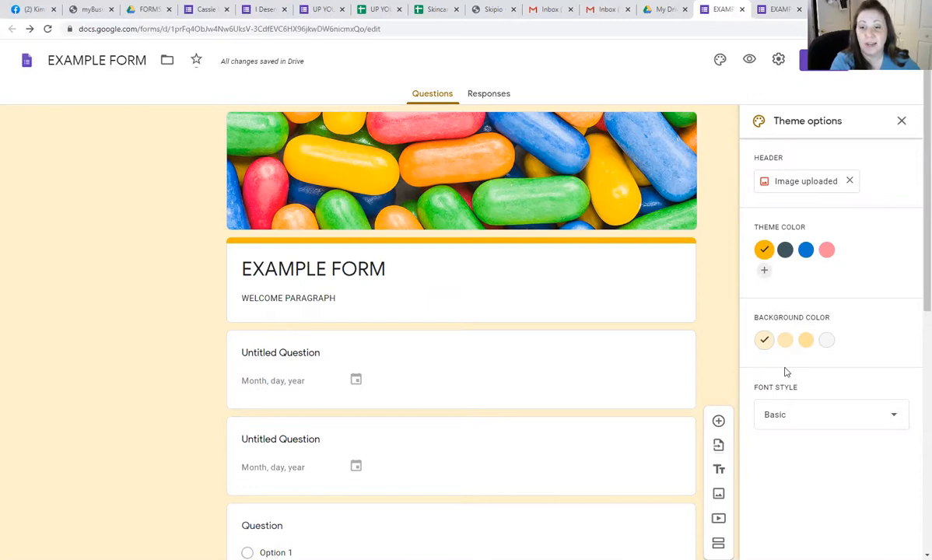
left_click(782, 414)
left_click(774, 501)
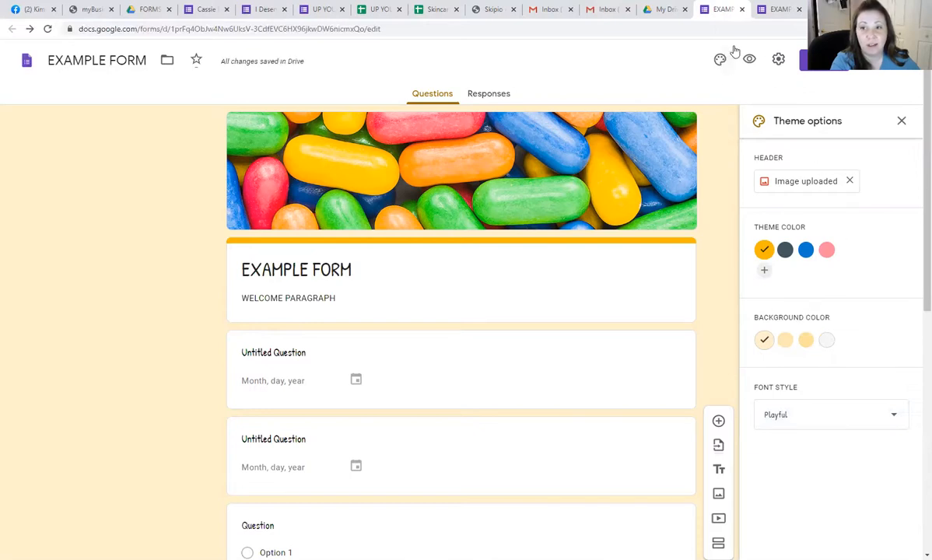
Try the confirmation message "Thank you for your tie" in the form's presentation settings and erase it.
left_click(777, 59)
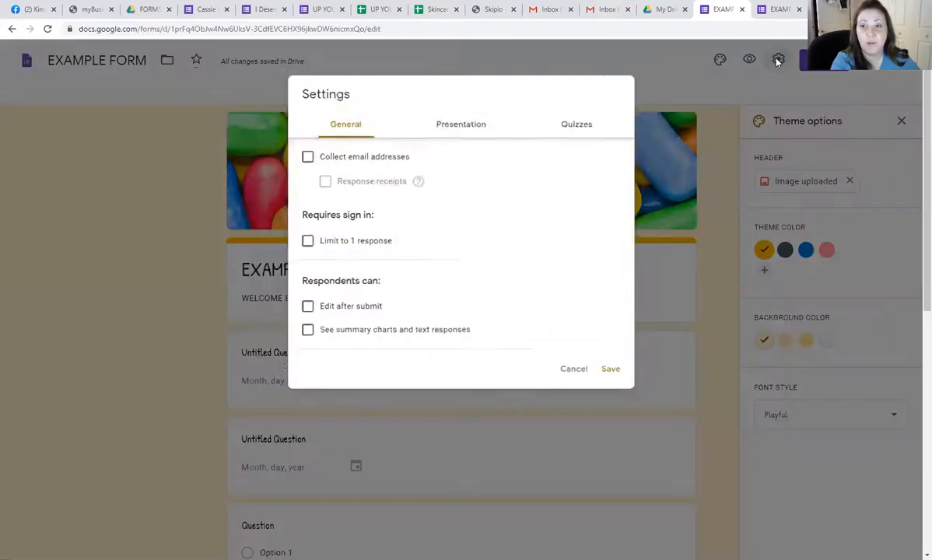
left_click(453, 123)
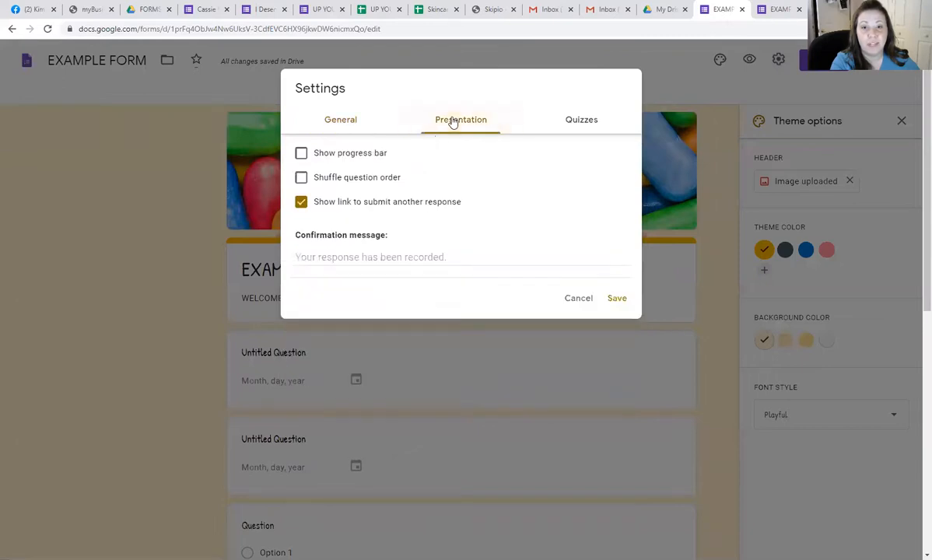
left_click(358, 261)
type("tHA")
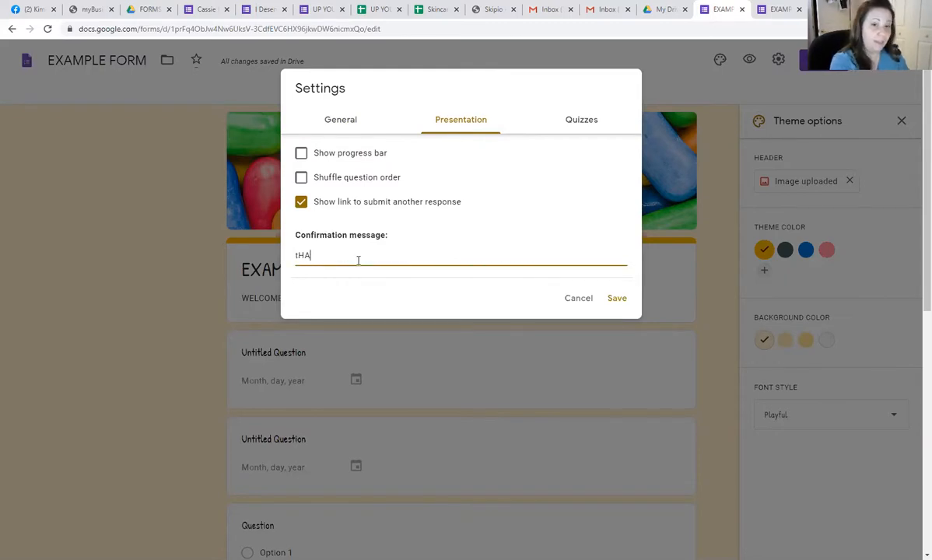
key("BackSpace")
key("BackSpace")
type("Thank you for your tie")
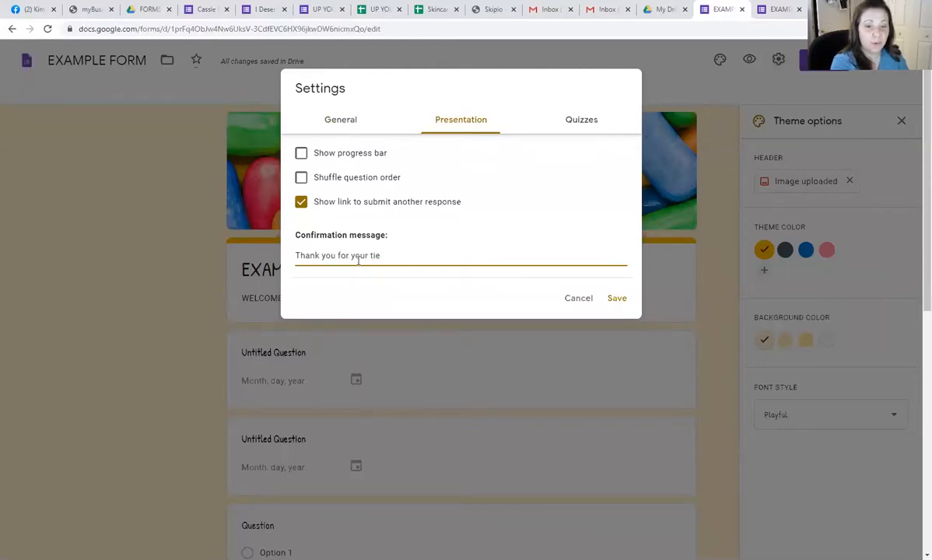
key("BackSpace")
key("BackSpace")
key("BackSpace")
key("BackSpace")
key("BackSpace")
key("BackSpace")
key("BackSpace")
key("BackSpace")
key("BackSpace")
key("BackSpace")
key("BackSpace")
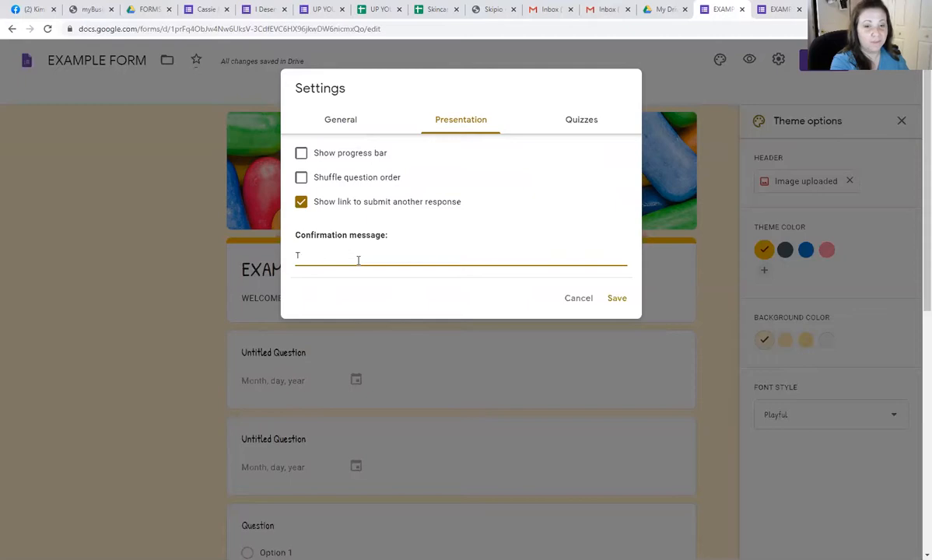
Try a two-line confirmation message, "Thank you!" and "For more information visit my website at ww", and cancel the settings.
type("Thank yo")
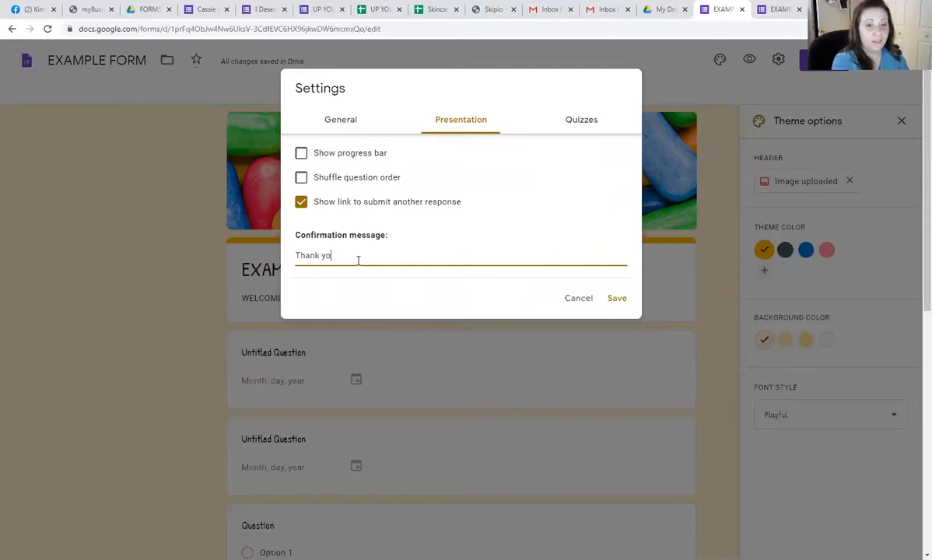
type("u!")
key("Return")
type("F")
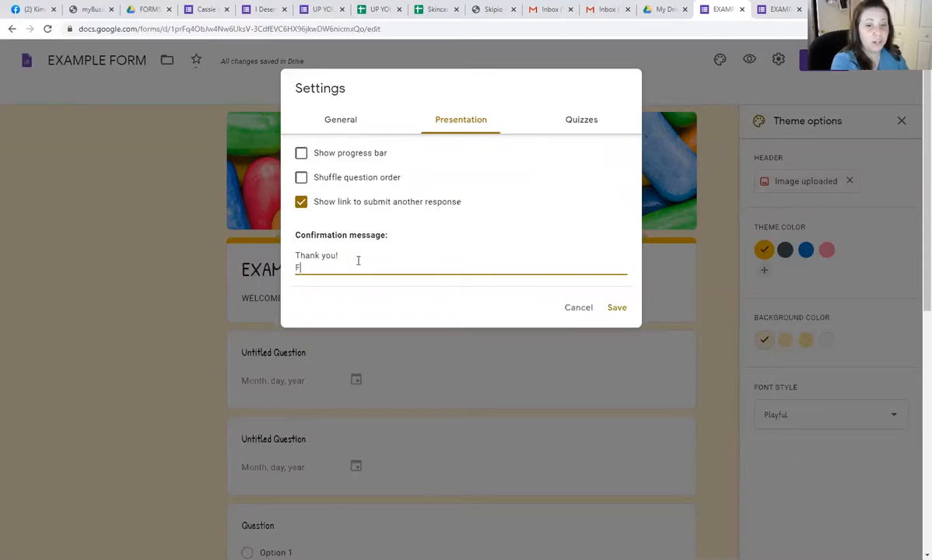
type("or more information visit my web")
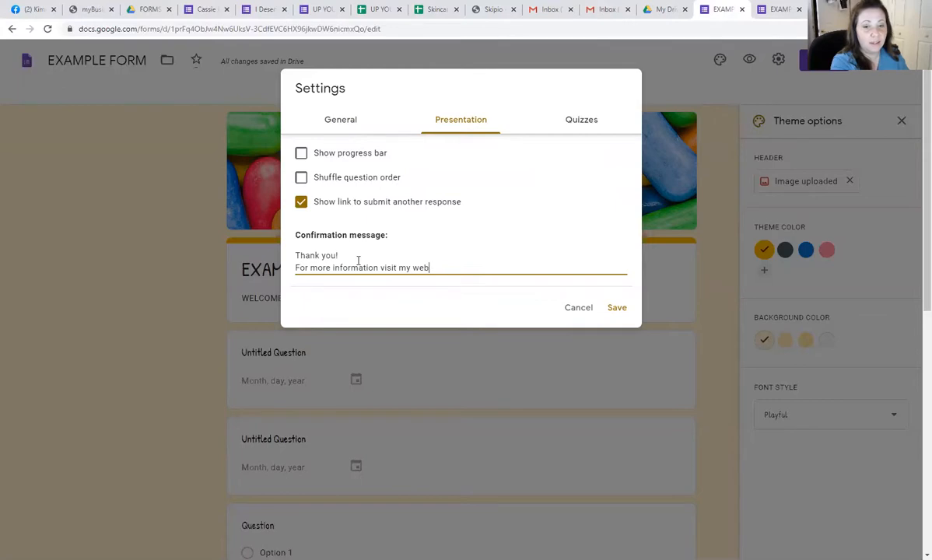
type("site at ww")
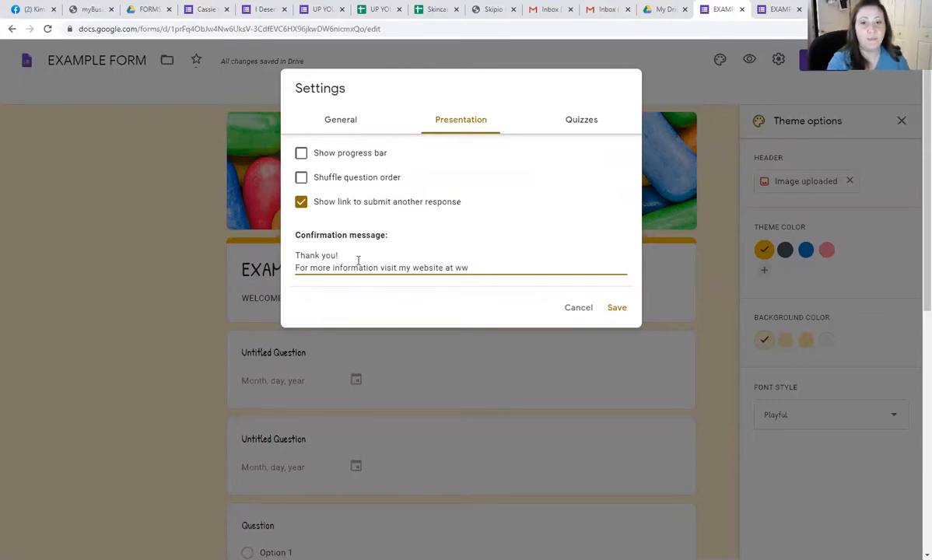
left_click(579, 309)
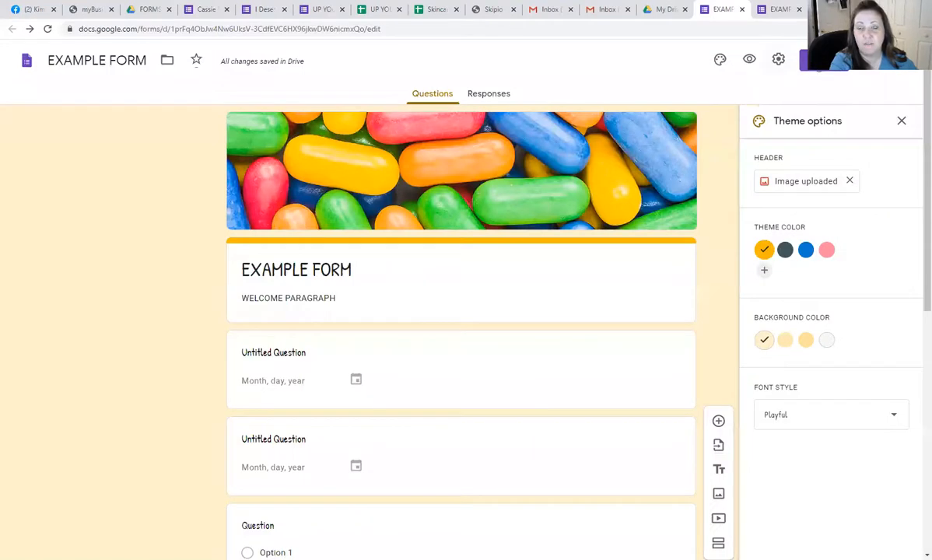
Review the form's presentation settings once more and close them without saving.
left_click(778, 60)
left_click(498, 124)
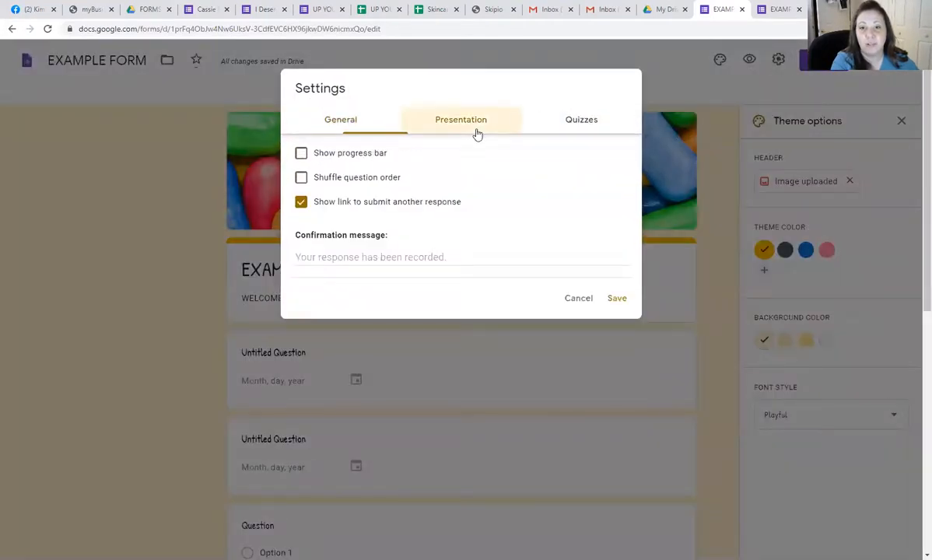
left_click(578, 308)
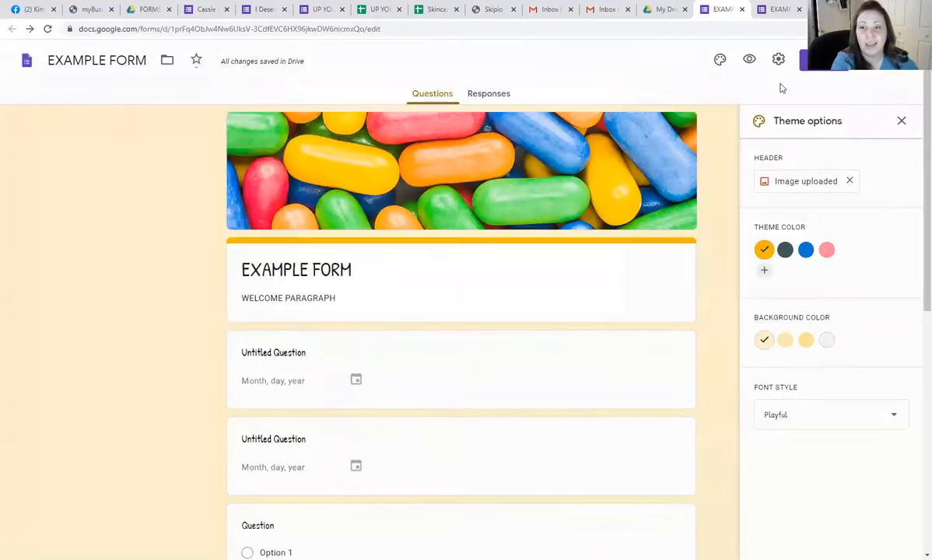
Copy a shortened link for sending the form, and close the sending options.
left_click(828, 66)
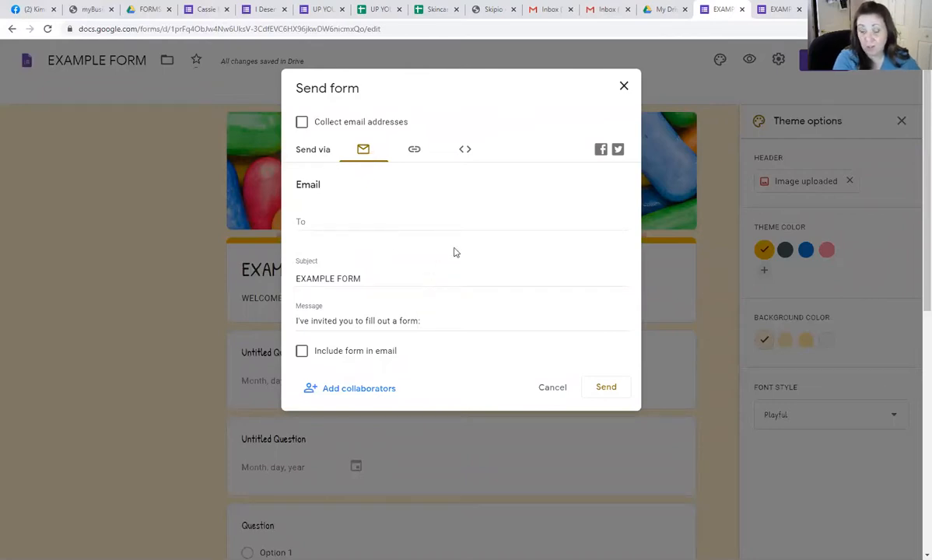
left_click(415, 149)
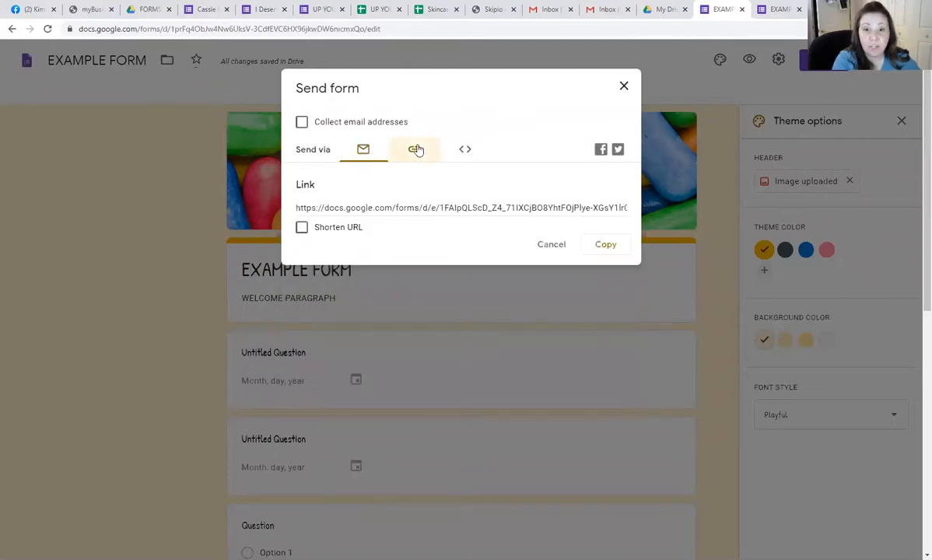
left_click(302, 228)
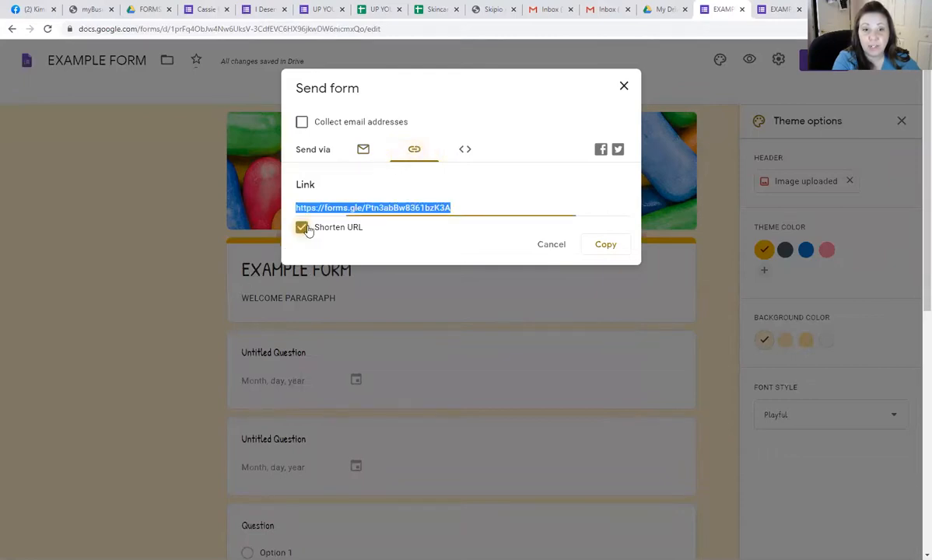
left_click(614, 247)
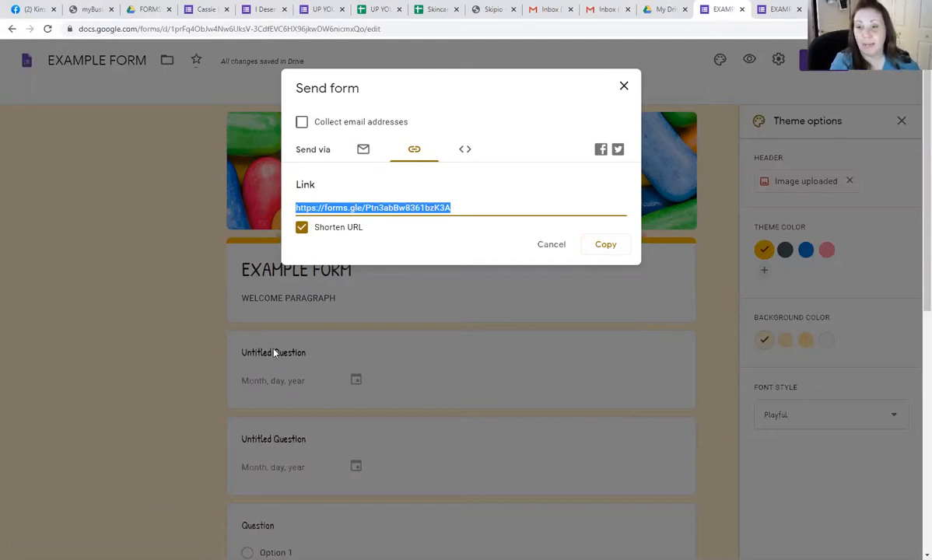
left_click(623, 87)
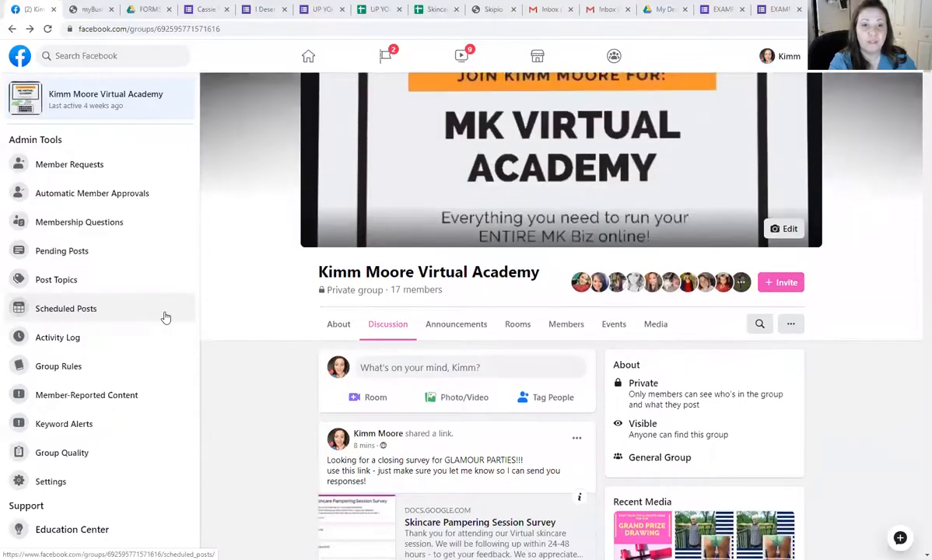
Switch to the Facebook group and look through the posts sharing closing survey links.
scroll(165, 317, "down", 5)
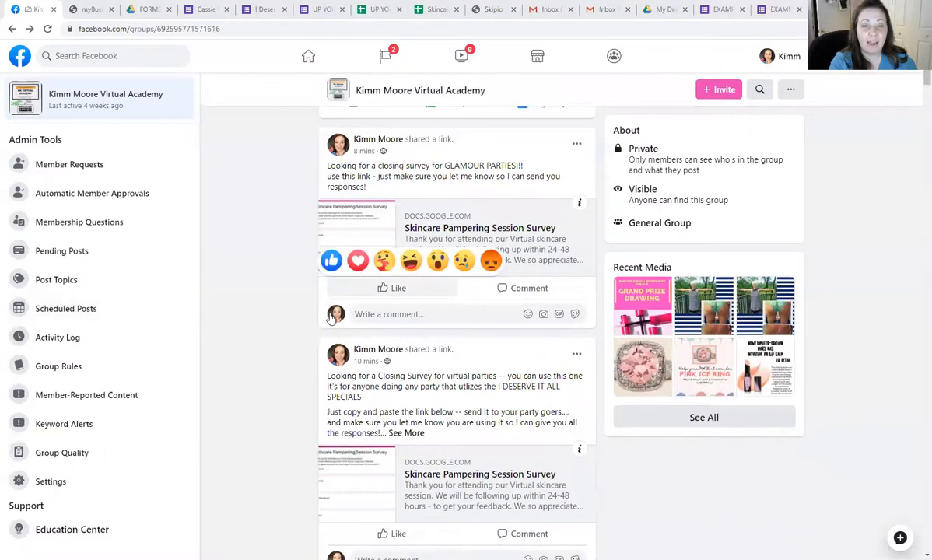
scroll(363, 231, "up", 1)
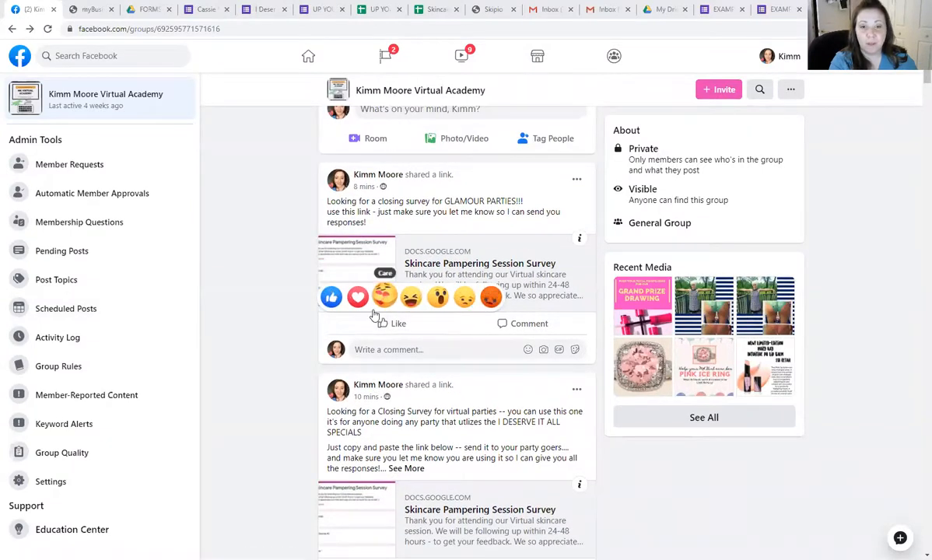
Browse the group's feed from the closing survey posts through the older party graphics and games to the Spring 2020 booking special and closing sheets.
scroll(455, 288, "down", 1)
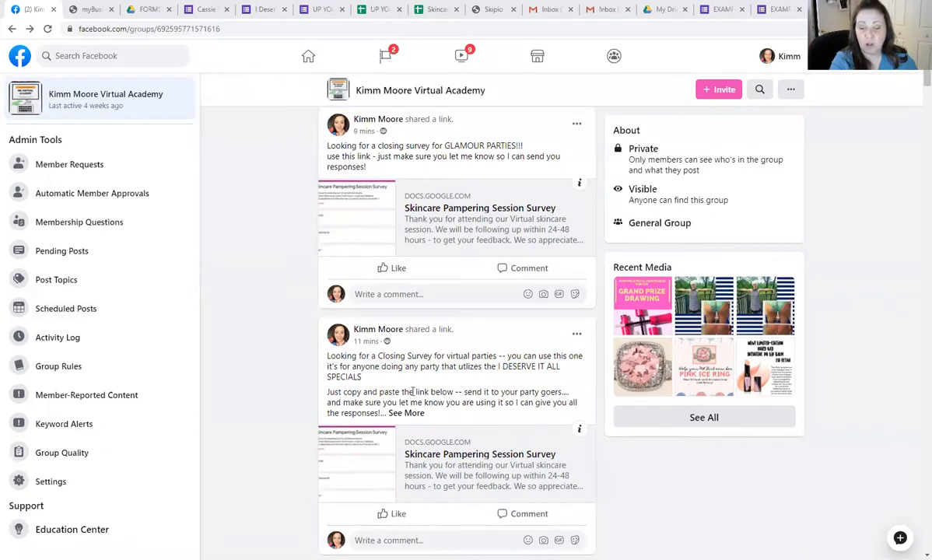
scroll(403, 251, "up", 1)
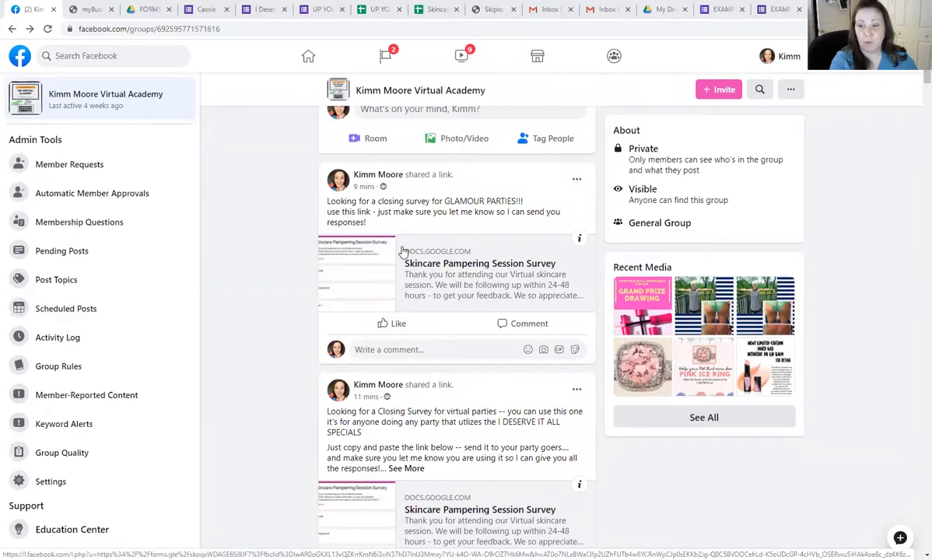
scroll(403, 251, "down", 5)
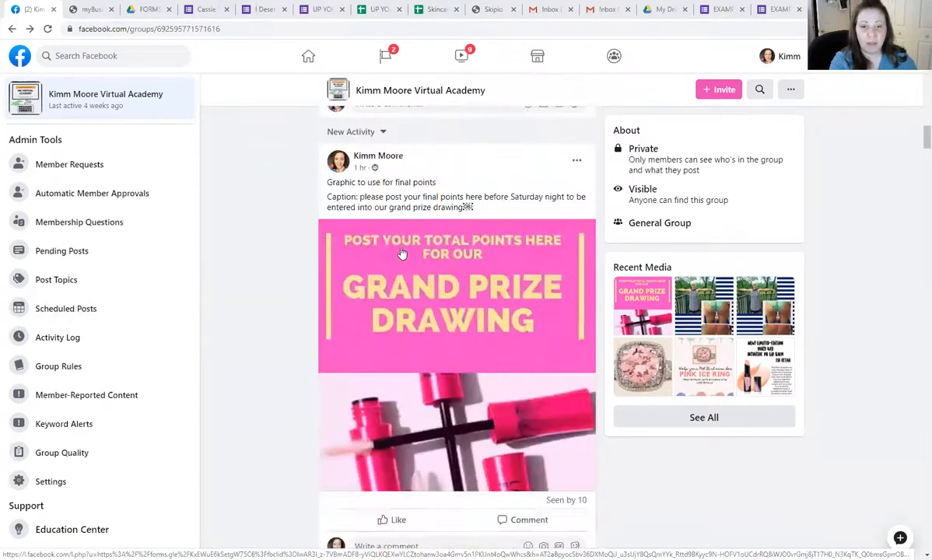
scroll(402, 251, "down", 20)
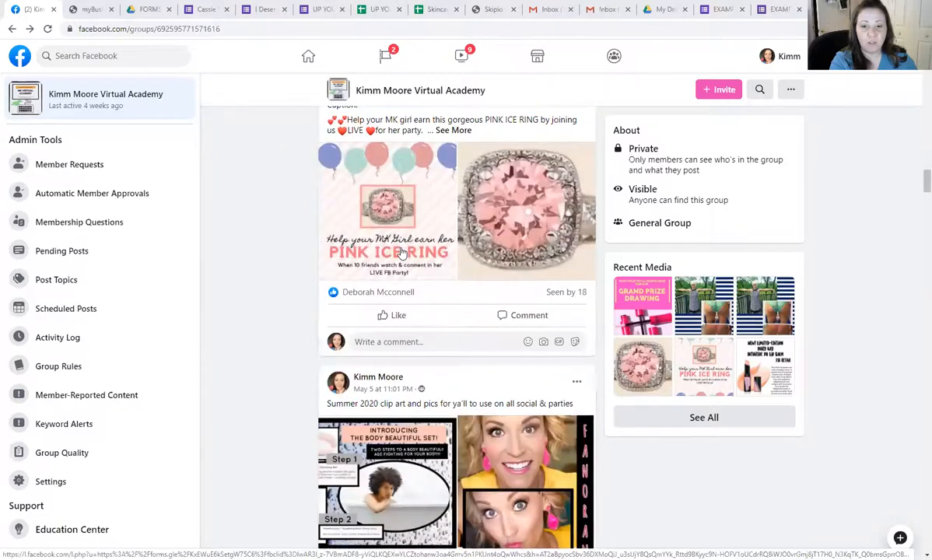
scroll(403, 253, "down", 12)
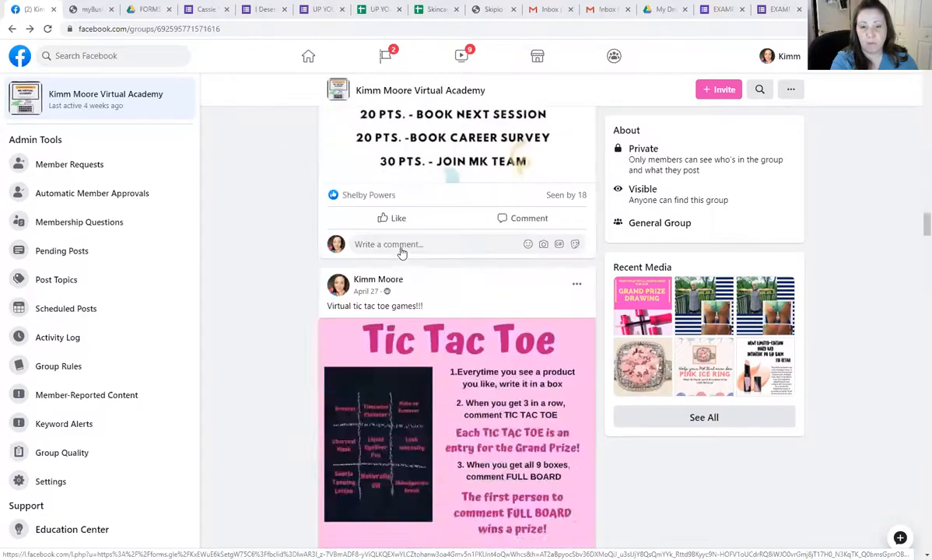
scroll(403, 253, "down", 7)
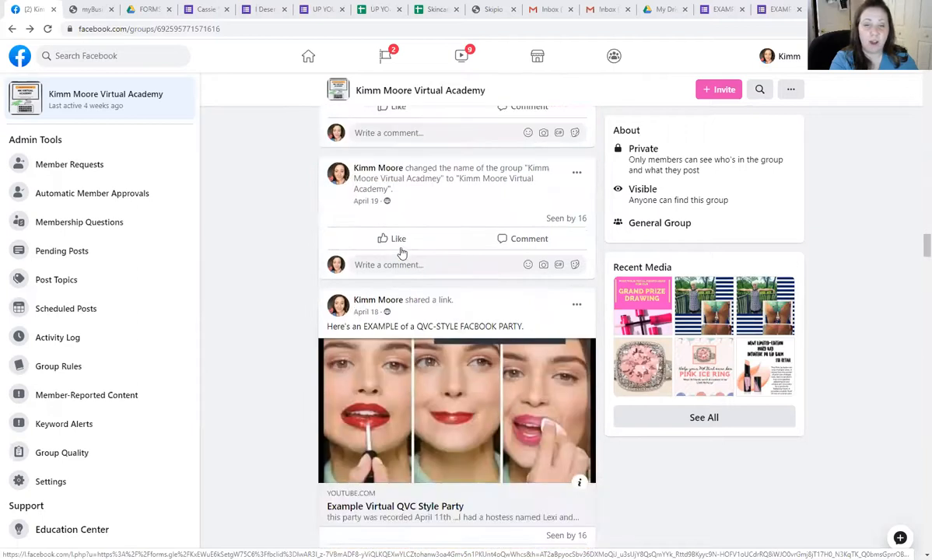
scroll(402, 253, "down", 7)
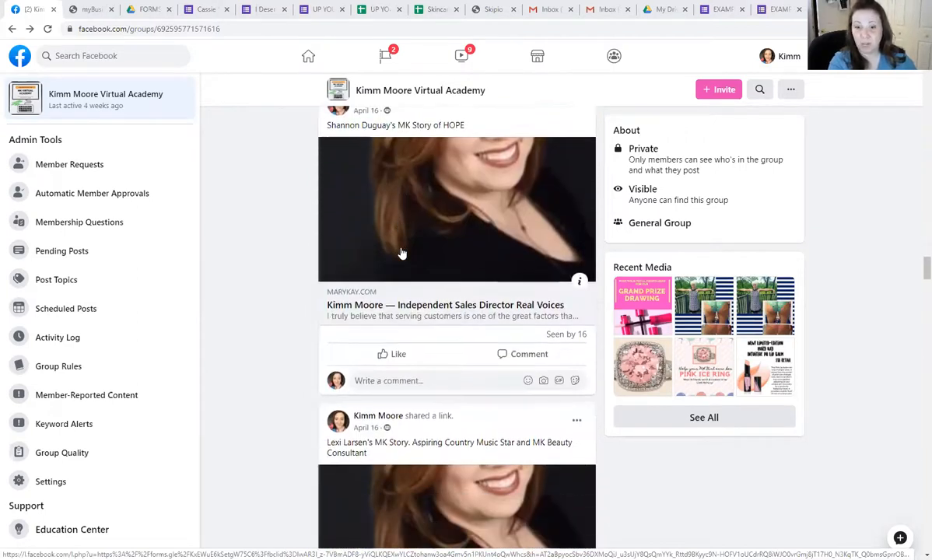
scroll(402, 253, "down", 7)
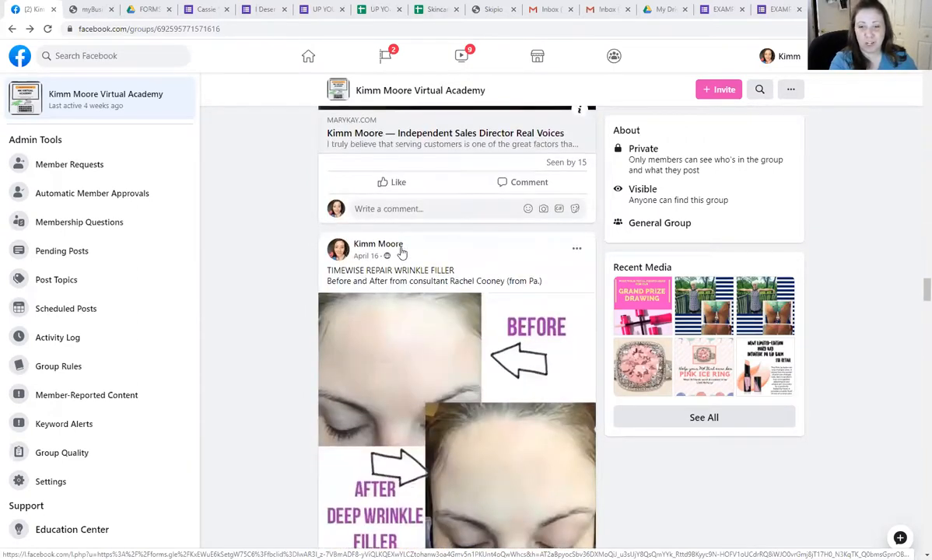
scroll(403, 253, "down", 2)
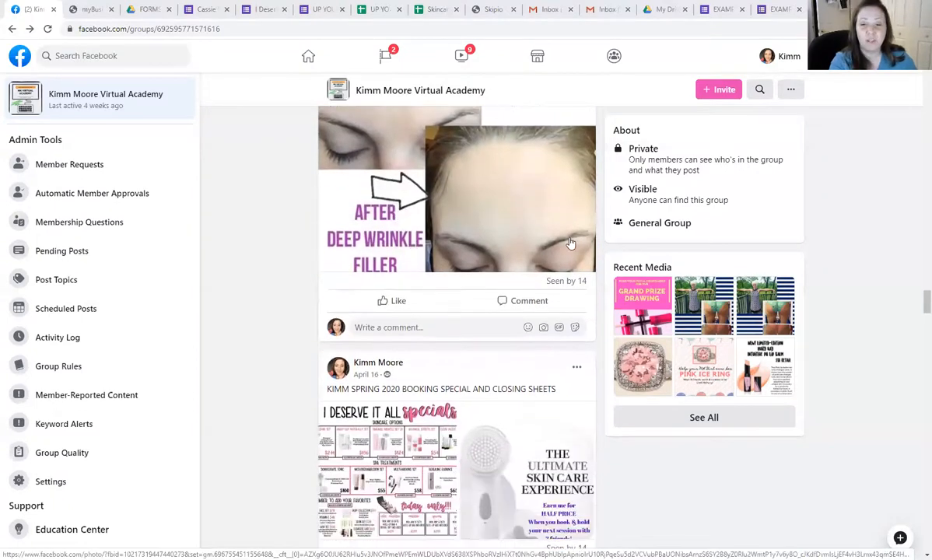